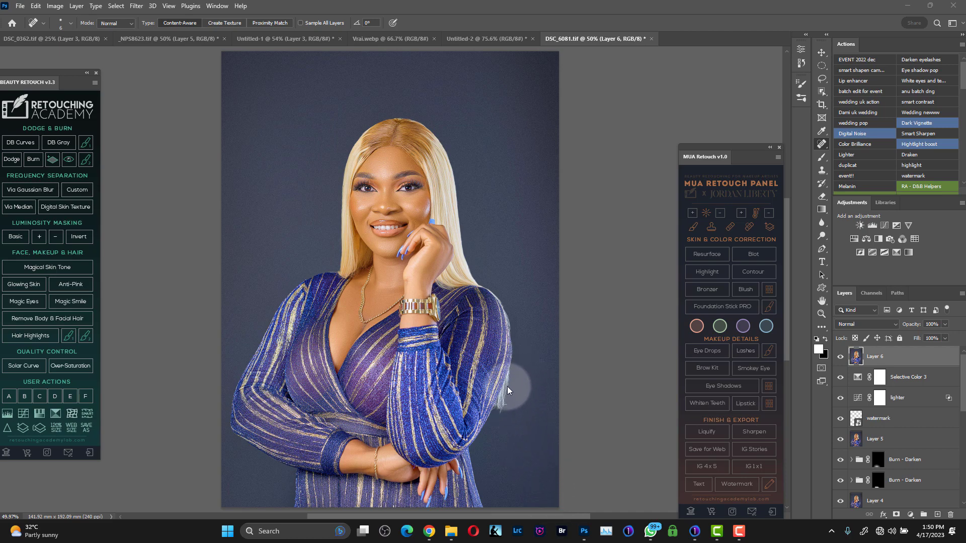
- Hide every layer except the Background to view the unretouched photo
{"action": "mouse_move", "coordinate": [471, 388]}
{"action": "left_mouse_down"}
{"action": "mouse_move", "coordinate": [496, 423]}
{"action": "mouse_move", "coordinate": [486, 408]}
{"action": "mouse_move", "coordinate": [487, 366]}
{"action": "left_mouse_up"}
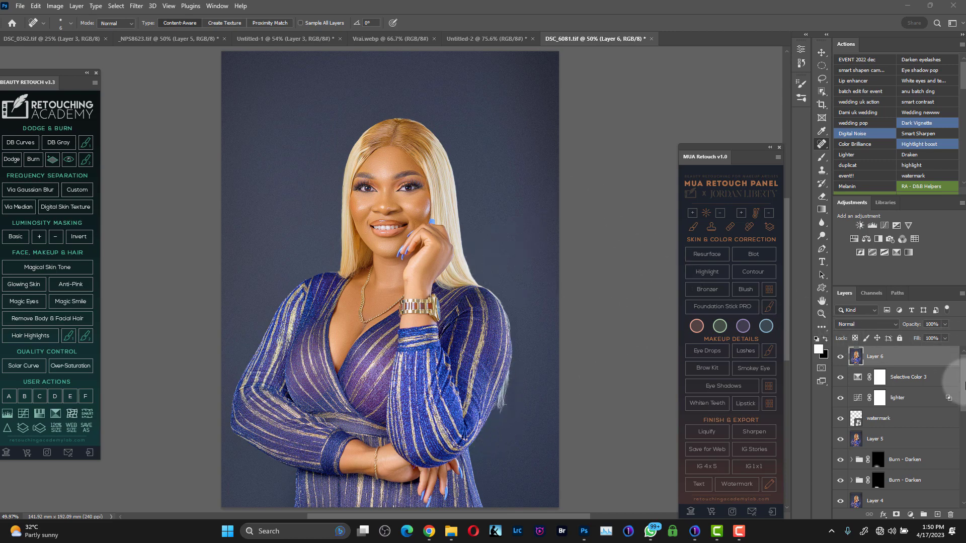
{"action": "scroll", "coordinate": [963, 393], "scroll_direction": "down", "scroll_amount": 6}
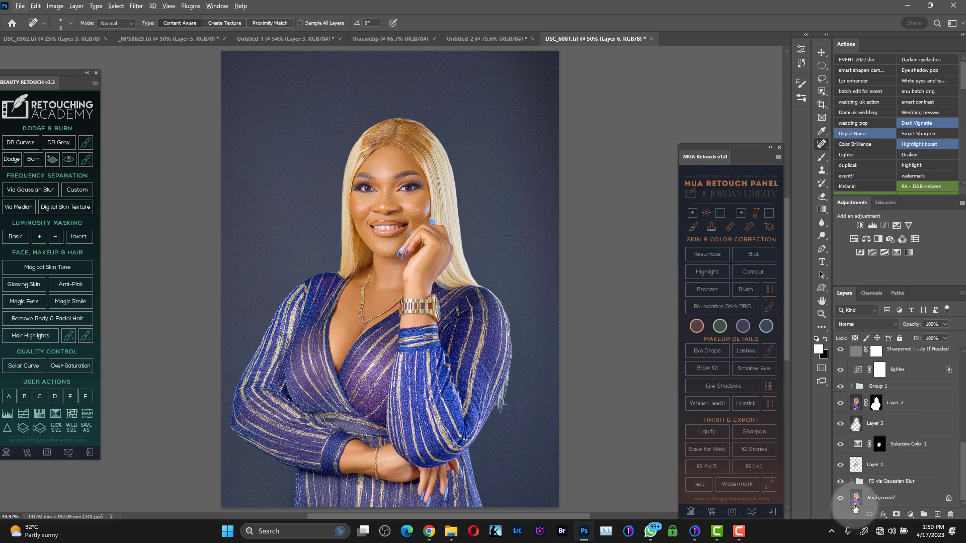
{"action": "left_click", "coordinate": [840, 498], "text": "alt"}
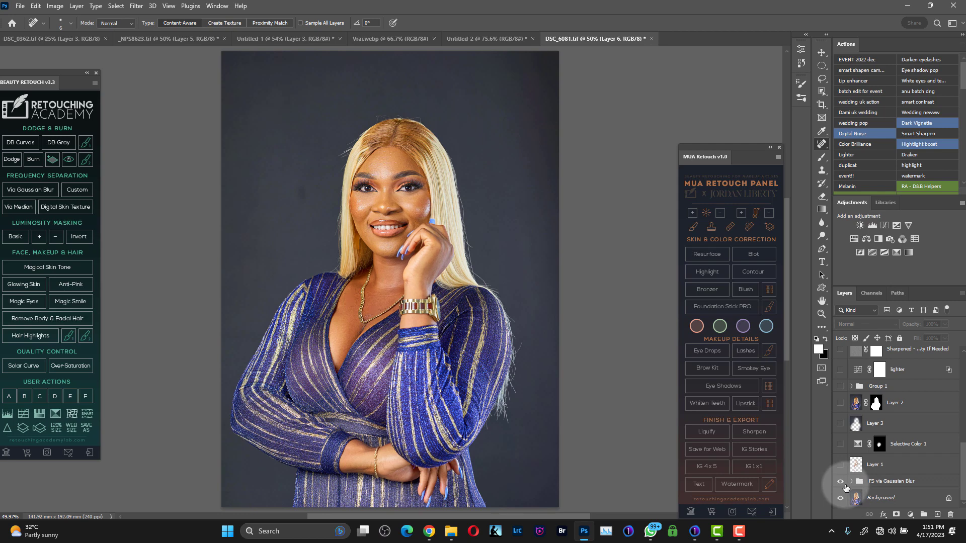
- Show Layer 1, Selective Color 1, Layer 3 and Layer 2 again one by one, toggling layers to compare their effect
{"action": "left_click", "coordinate": [840, 465]}
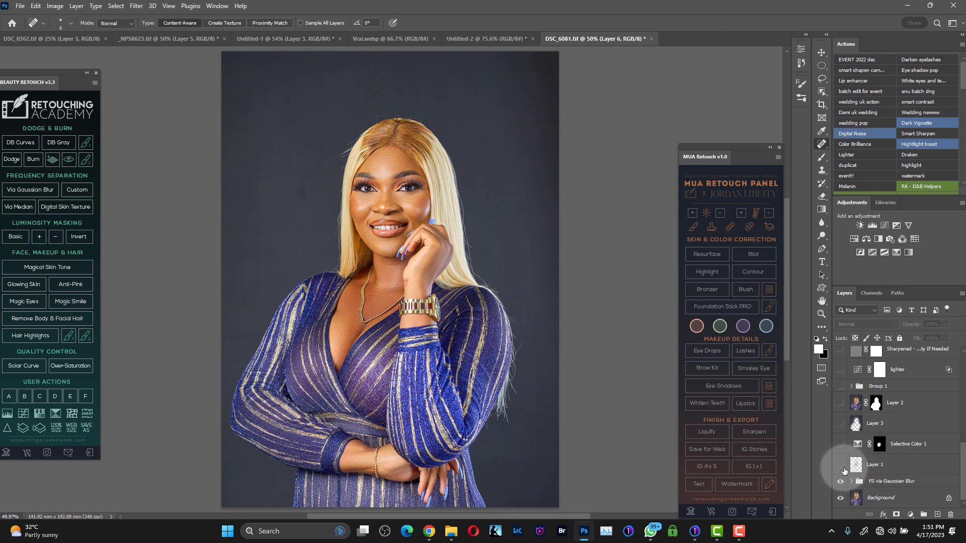
{"action": "left_click", "coordinate": [840, 444]}
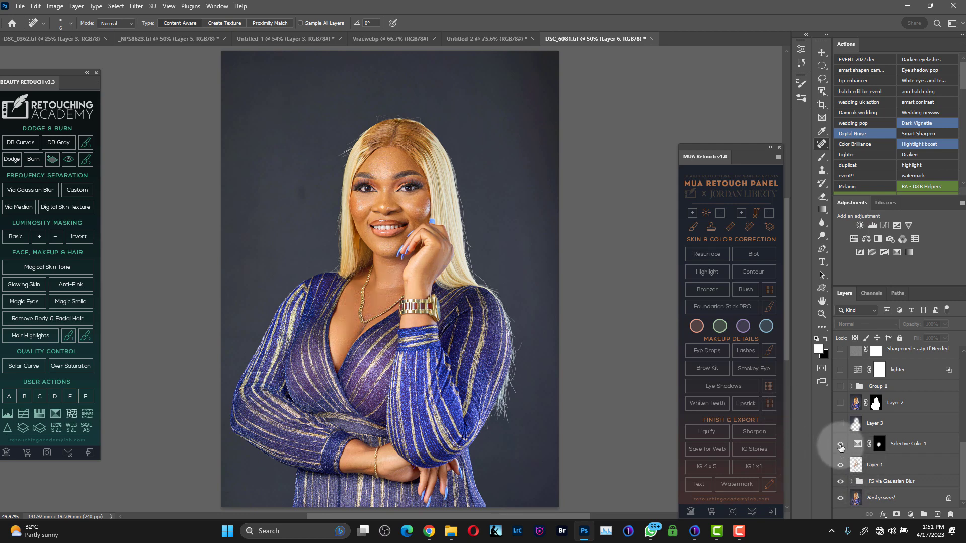
{"action": "left_click", "coordinate": [841, 445]}
{"action": "left_click", "coordinate": [840, 443]}
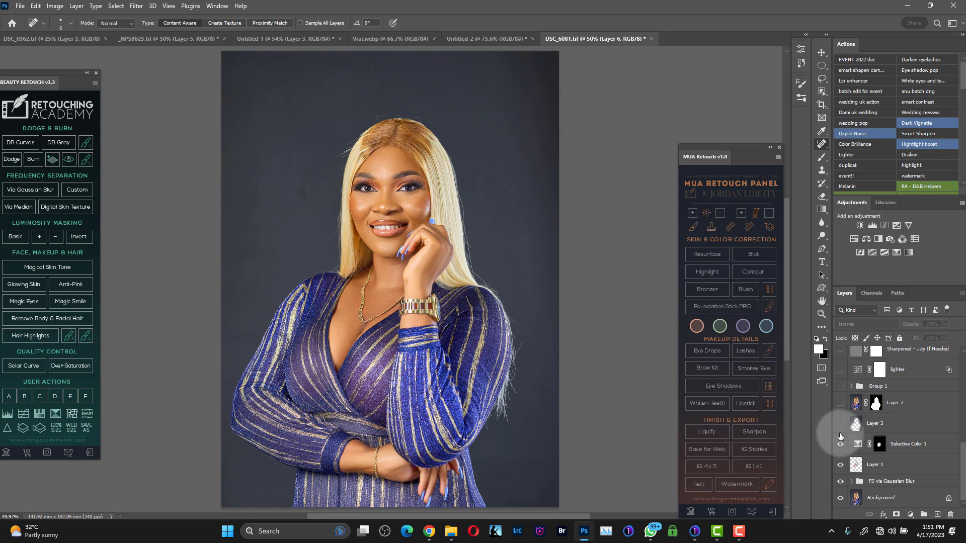
{"action": "left_click", "coordinate": [840, 428]}
{"action": "left_click", "coordinate": [841, 443]}
{"action": "left_click", "coordinate": [840, 442]}
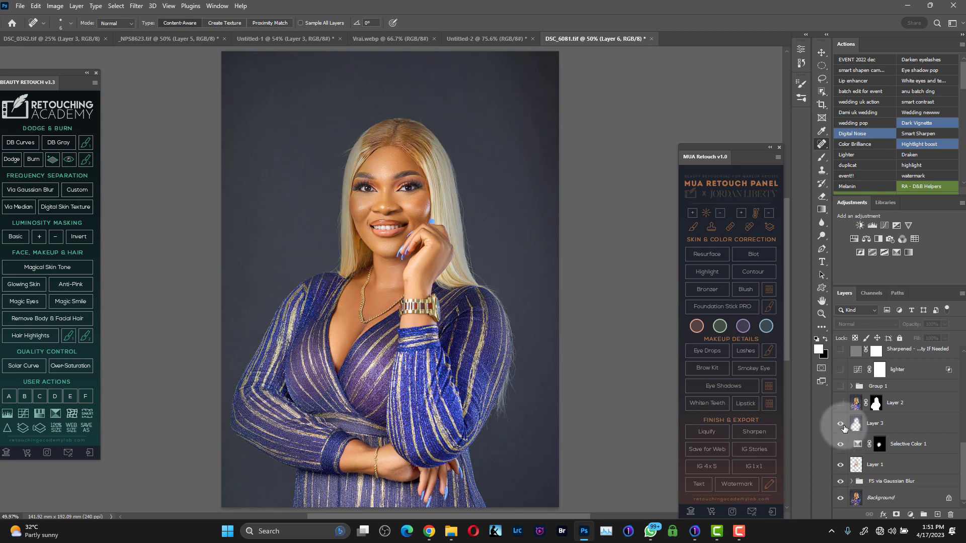
{"action": "left_click", "coordinate": [841, 403]}
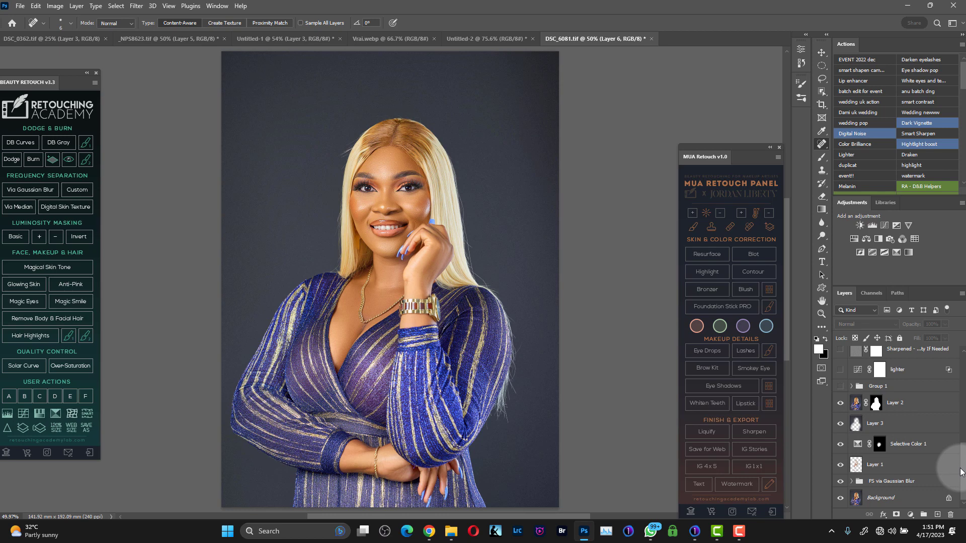
- Show Group 1 and the lighter, Sharpened, Digital Noise, Desaturate and Vibrance boost layers above it again
{"action": "scroll", "coordinate": [948, 463], "scroll_direction": "up", "scroll_amount": 3}
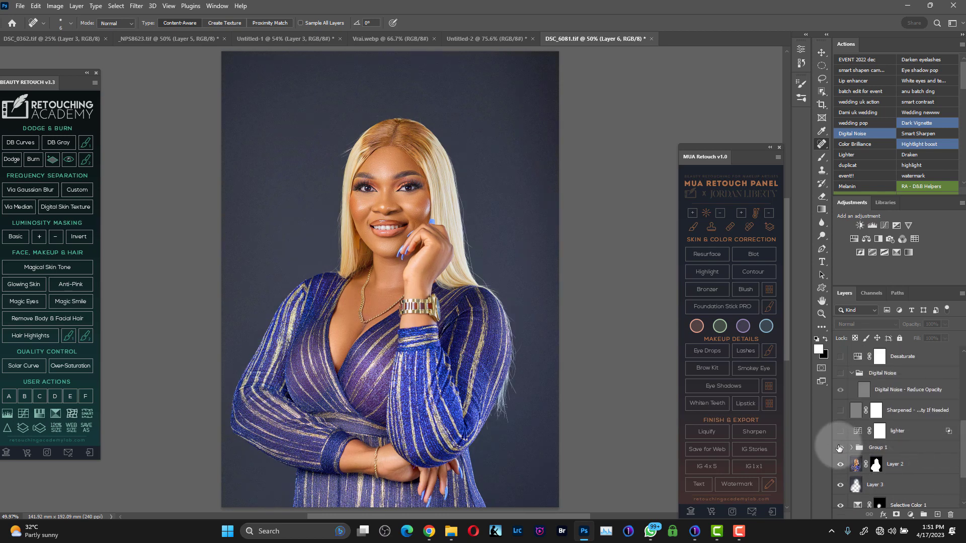
{"action": "left_click_drag", "start_coordinate": [841, 451], "coordinate": [841, 410]}
{"action": "left_click", "coordinate": [840, 373]}
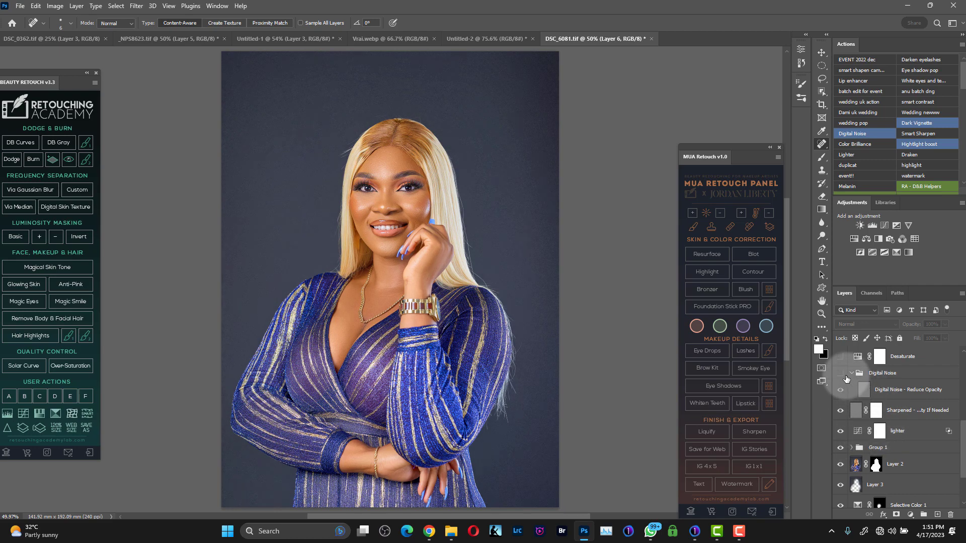
{"action": "scroll", "coordinate": [855, 448], "scroll_direction": "up", "scroll_amount": 3}
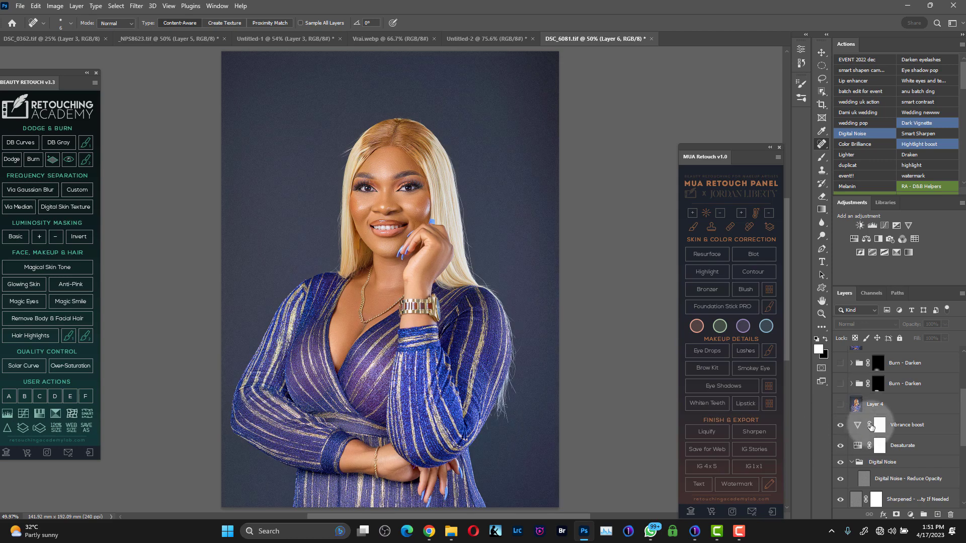
- Show Layer 4 and toggle its visibility to compare the photo with and without it
{"action": "left_click", "coordinate": [839, 407]}
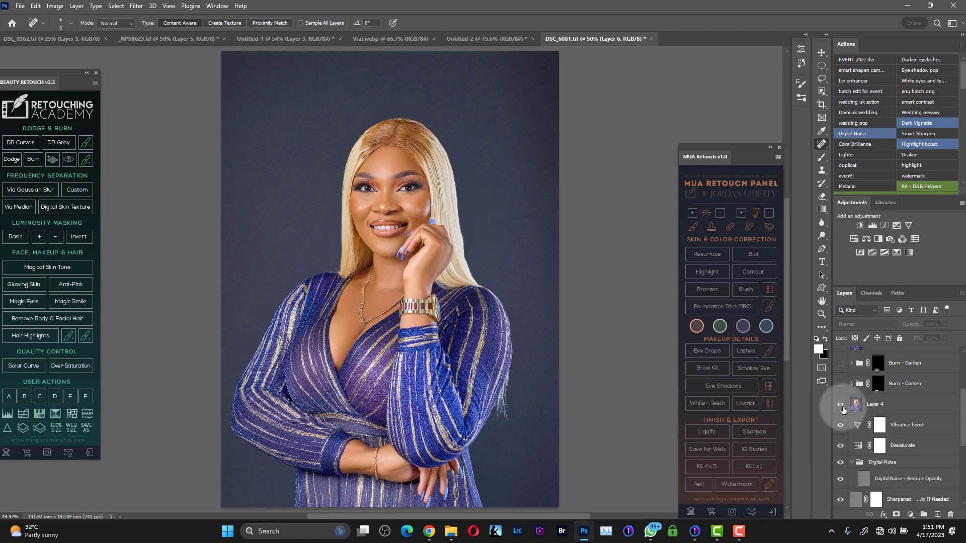
{"action": "left_click", "coordinate": [840, 407]}
{"action": "left_click", "coordinate": [842, 406]}
{"action": "left_click", "coordinate": [843, 407]}
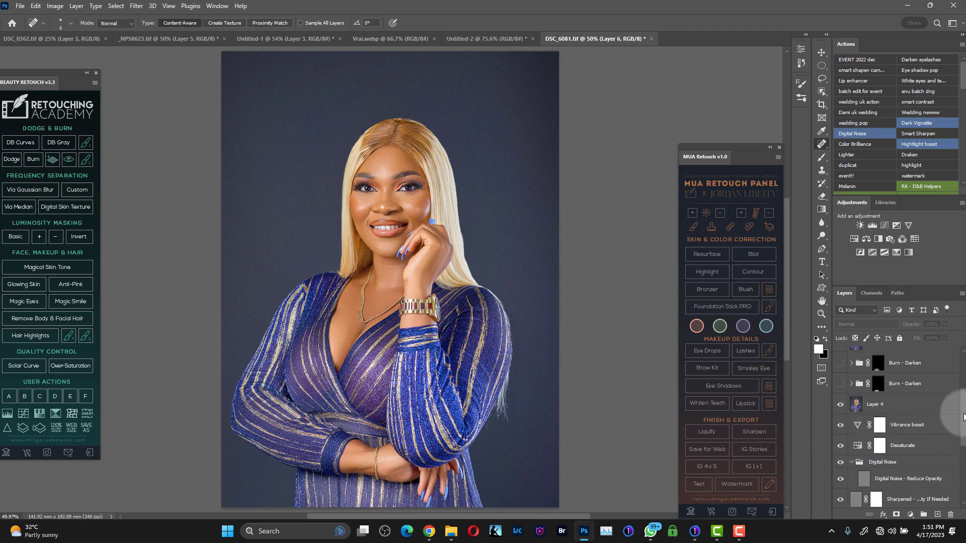
- Show both Burn - Darken groups, Layer 5, the upper lighter layer, Selective Color 3 and Layer 6, leaving the watermark hidden
{"action": "scroll", "coordinate": [964, 401], "scroll_direction": "up", "scroll_amount": 2}
{"action": "left_click", "coordinate": [841, 429]}
{"action": "left_click", "coordinate": [840, 410]}
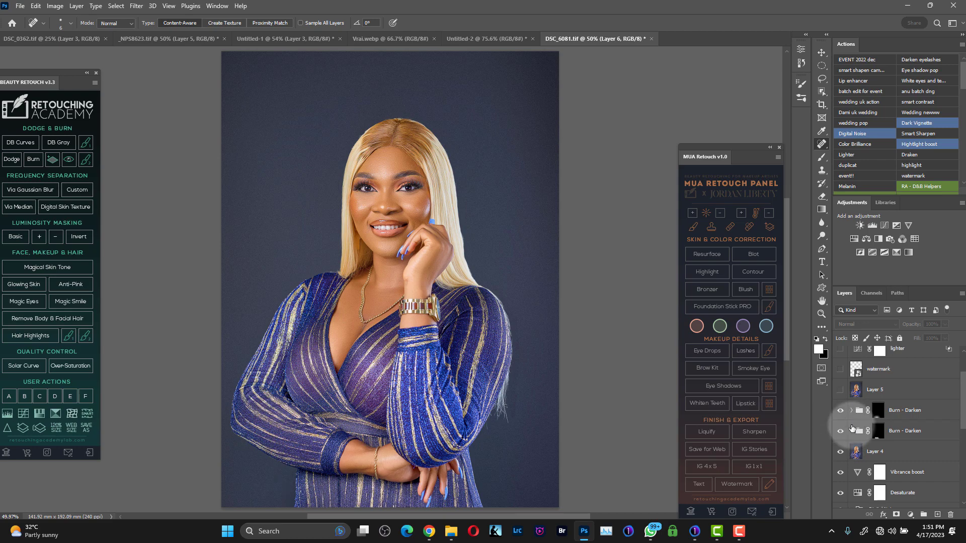
{"action": "left_click", "coordinate": [840, 389]}
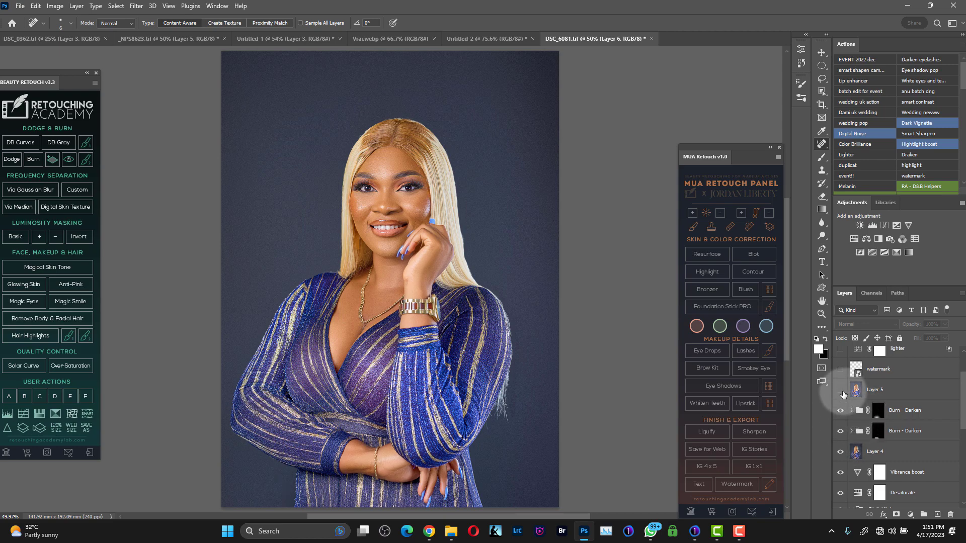
{"action": "scroll", "coordinate": [951, 416], "scroll_direction": "up", "scroll_amount": 2}
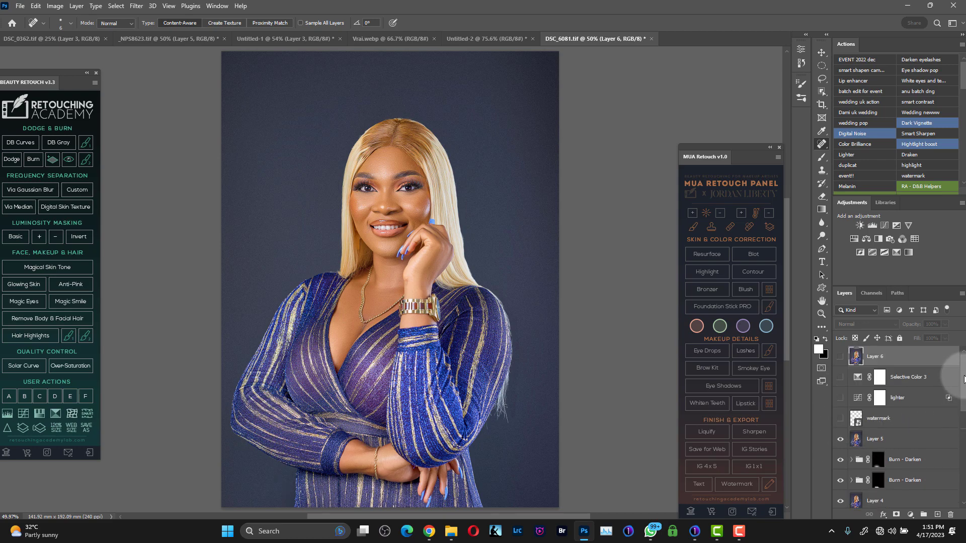
{"action": "left_click", "coordinate": [840, 397]}
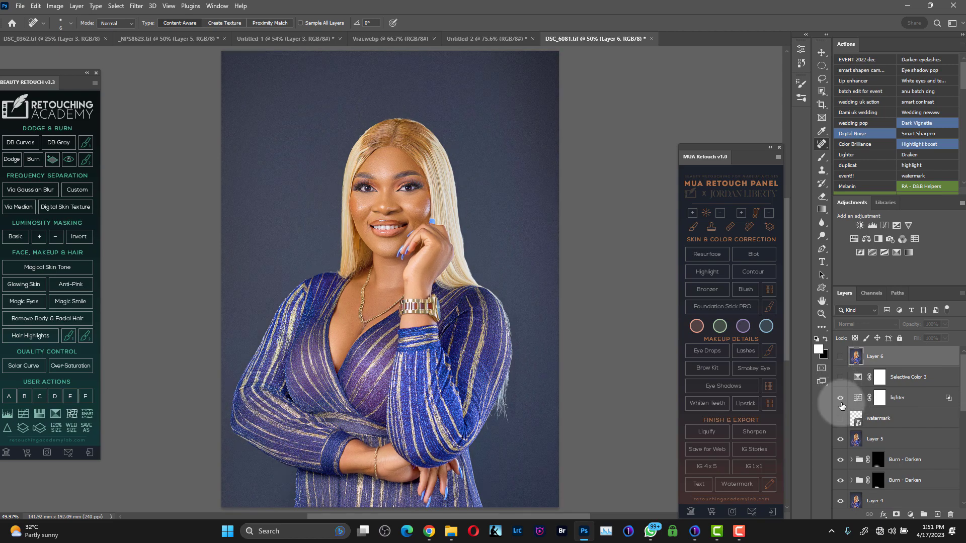
{"action": "left_click", "coordinate": [840, 376]}
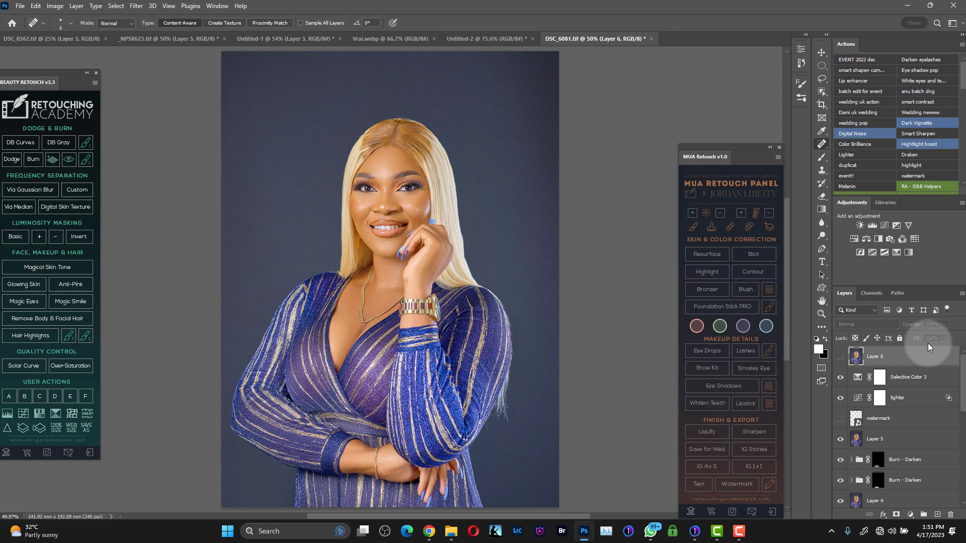
{"action": "left_click", "coordinate": [840, 357]}
- Compare before and after by isolating the Background layer and restoring the other visible layers
{"action": "left_click_drag", "start_coordinate": [960, 397], "coordinate": [932, 526]}
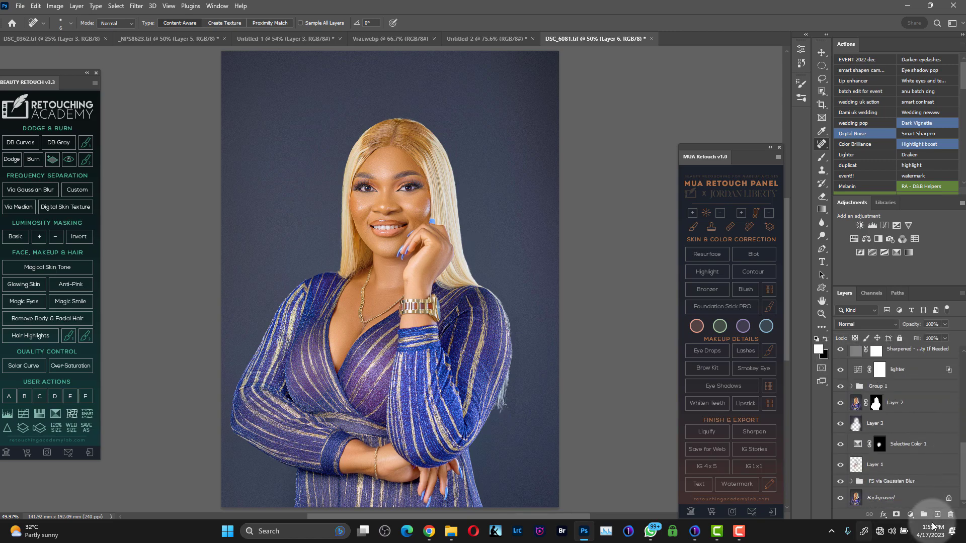
{"action": "left_click", "coordinate": [839, 497]}
{"action": "left_click", "coordinate": [840, 498]}
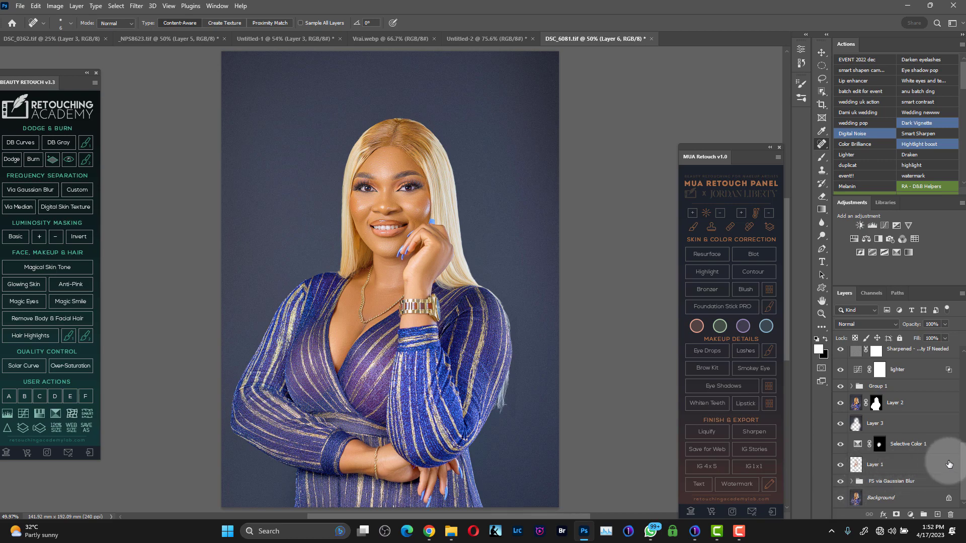
{"action": "left_click_drag", "start_coordinate": [962, 478], "coordinate": [949, 317]}
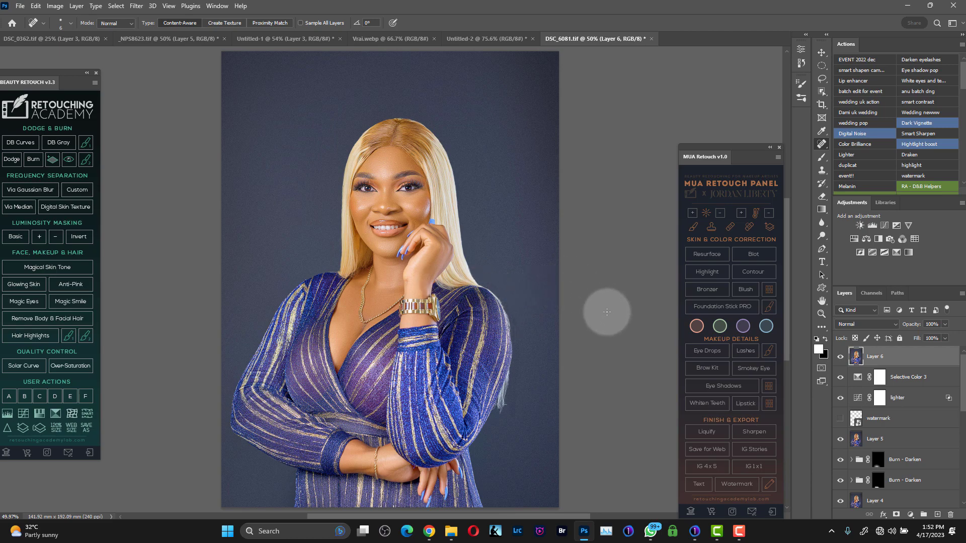
- Open Layer 6 in the Camera Raw Filter and create a mask of the photo's background
{"action": "left_click", "coordinate": [137, 6]}
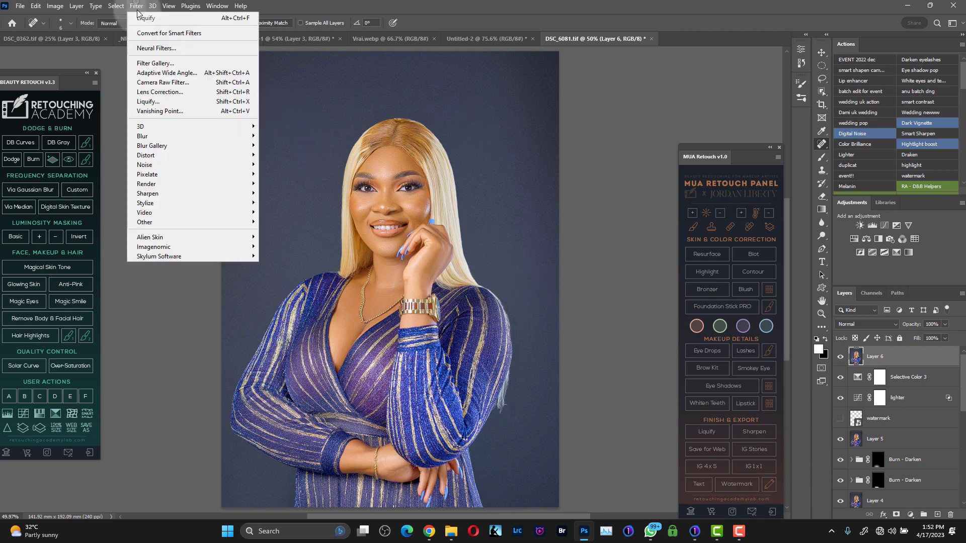
{"action": "left_click", "coordinate": [168, 82]}
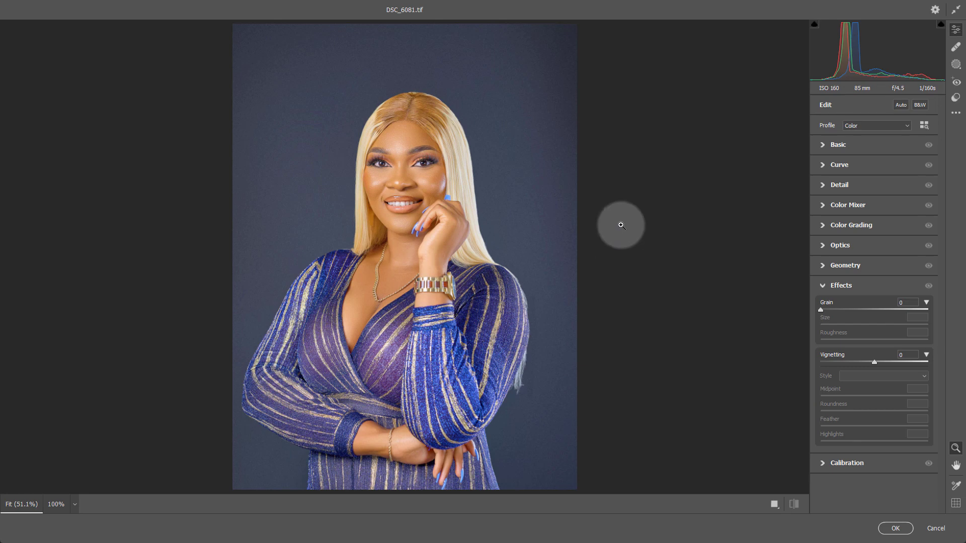
{"action": "left_click", "coordinate": [956, 47]}
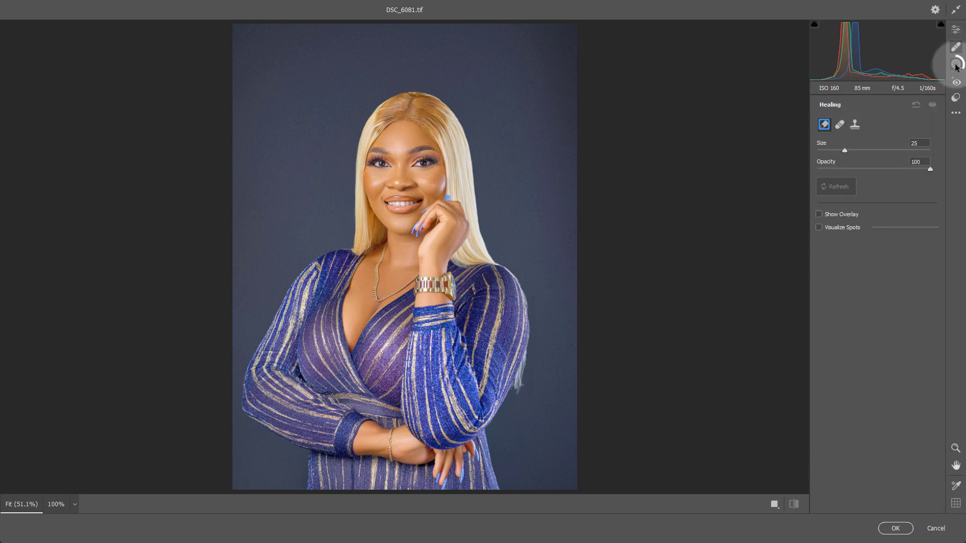
{"action": "left_click", "coordinate": [956, 64]}
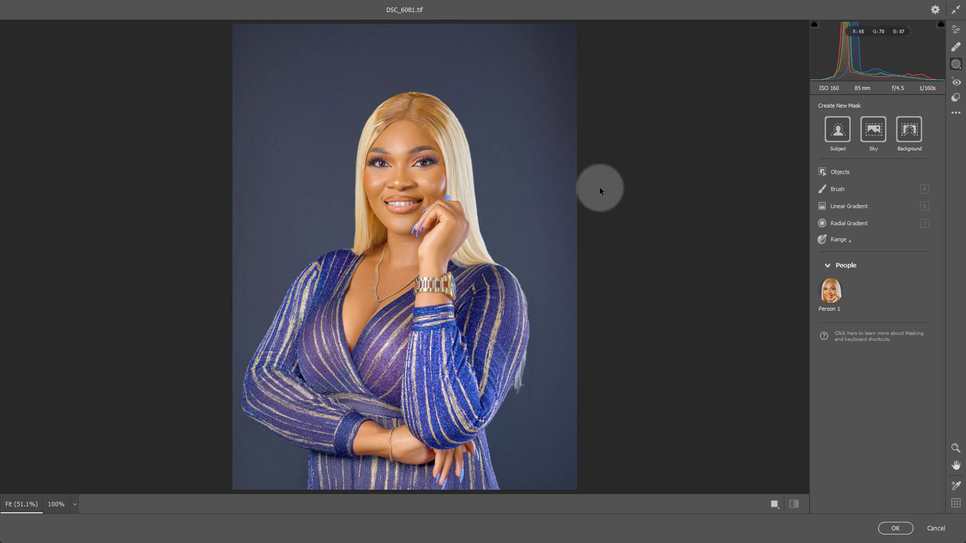
{"action": "left_click", "coordinate": [917, 132]}
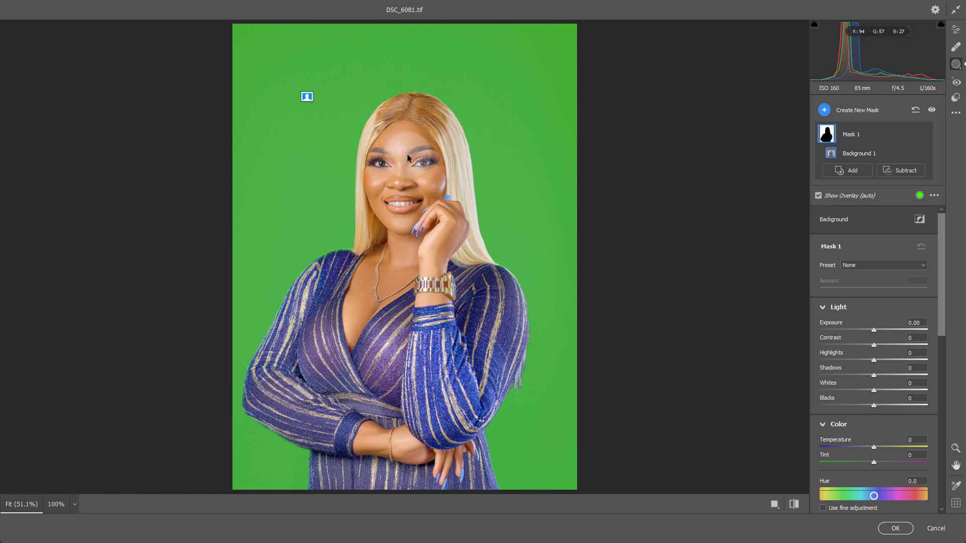
{"action": "left_click", "coordinate": [632, 320]}
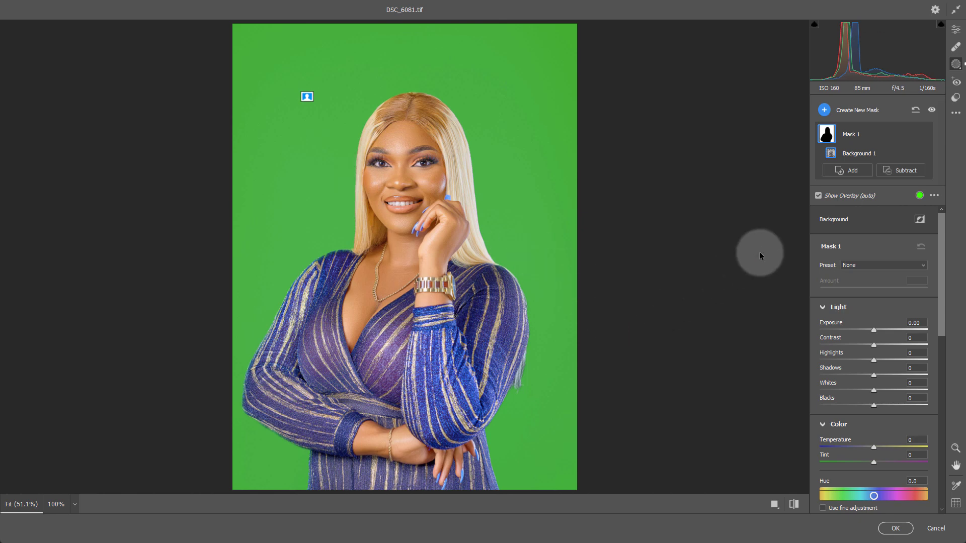
- Set the mask overlay color to bright green, indicating the affected areas
{"action": "left_click", "coordinate": [920, 195]}
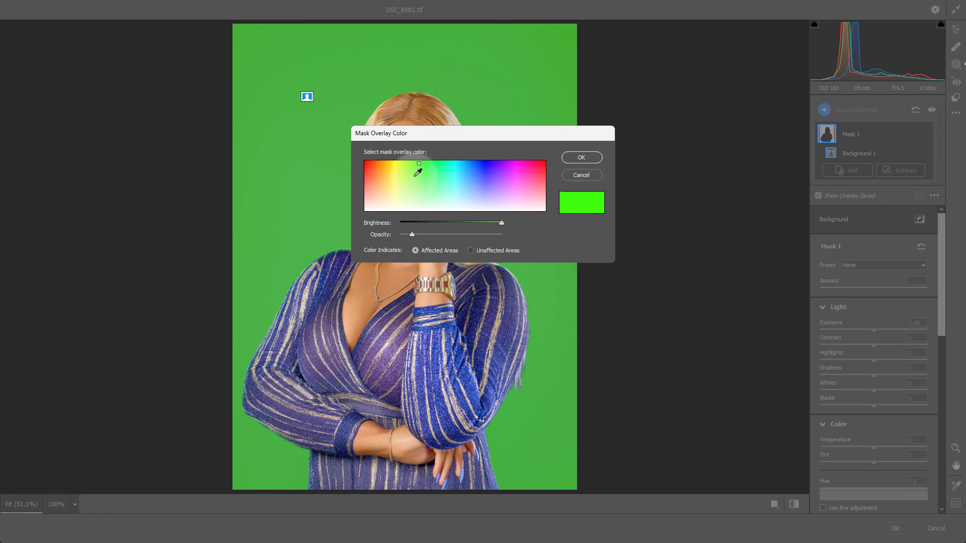
{"action": "mouse_move", "coordinate": [403, 168]}
{"action": "left_mouse_down"}
{"action": "mouse_move", "coordinate": [388, 156]}
{"action": "mouse_move", "coordinate": [365, 160]}
{"action": "mouse_move", "coordinate": [417, 161]}
{"action": "left_mouse_up"}
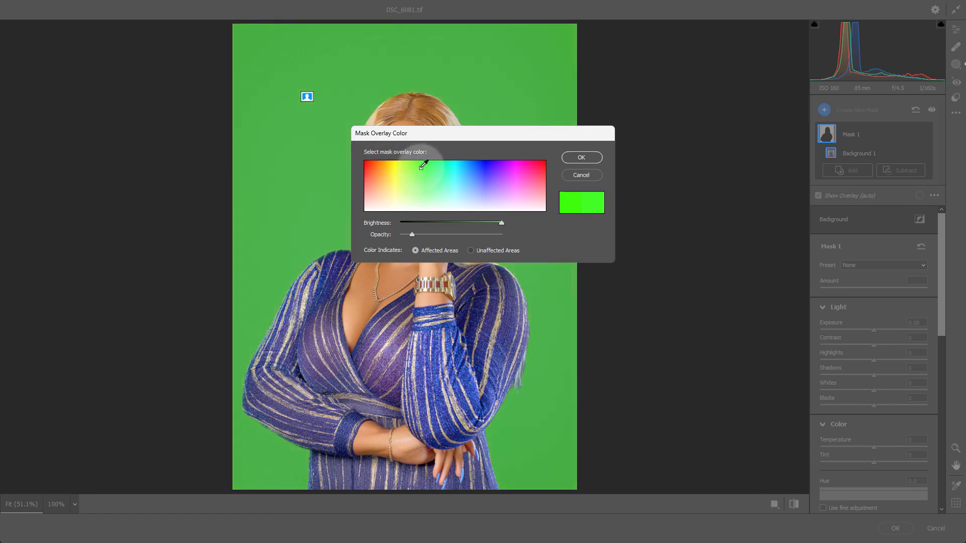
{"action": "left_click", "coordinate": [582, 158]}
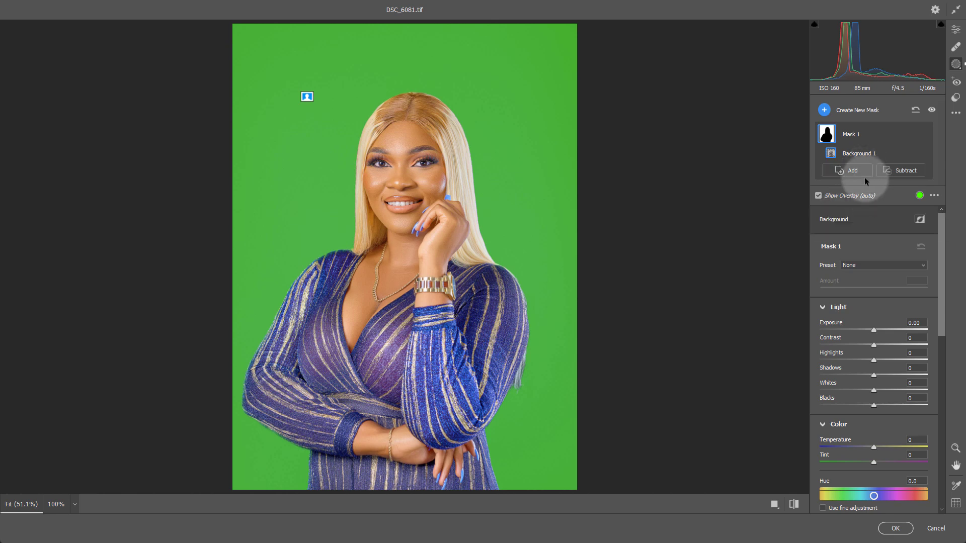
{"action": "mouse_move", "coordinate": [911, 150]}
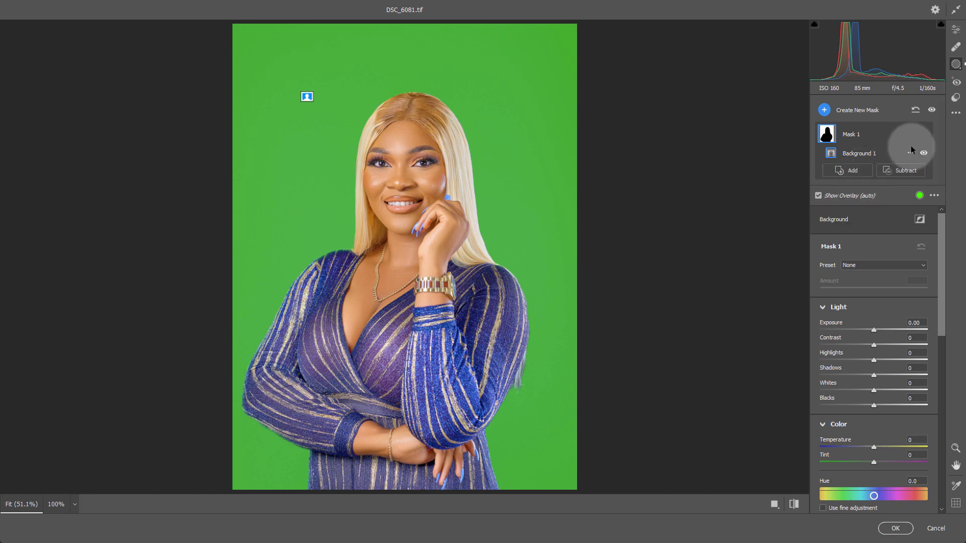
{"action": "double_click", "coordinate": [857, 135]}
{"action": "key", "text": "Return"}
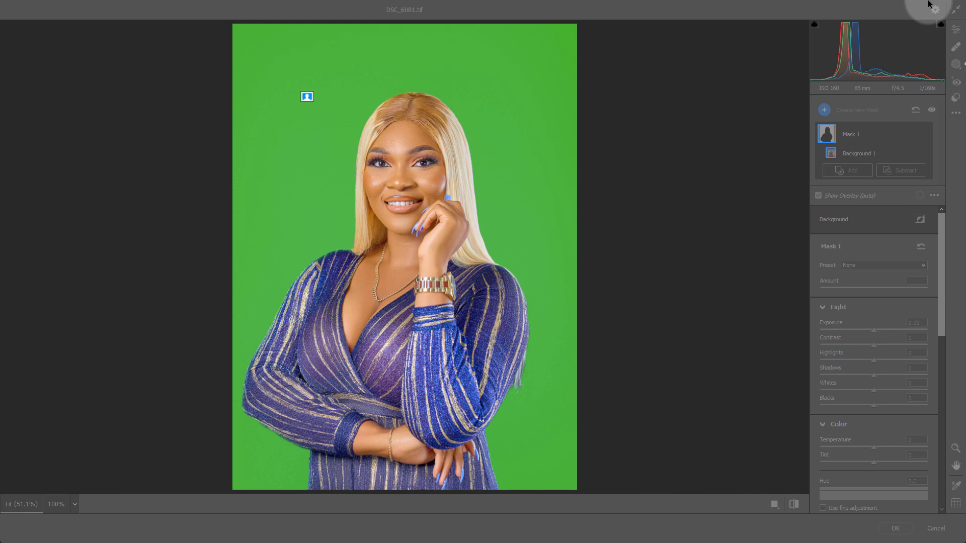
{"action": "double_click", "coordinate": [855, 135]}
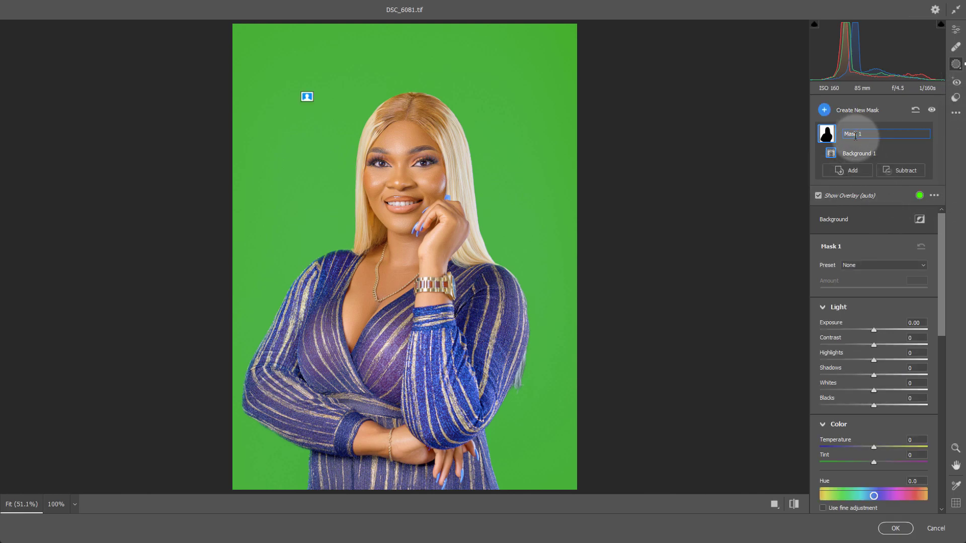
{"action": "key", "text": "g"}
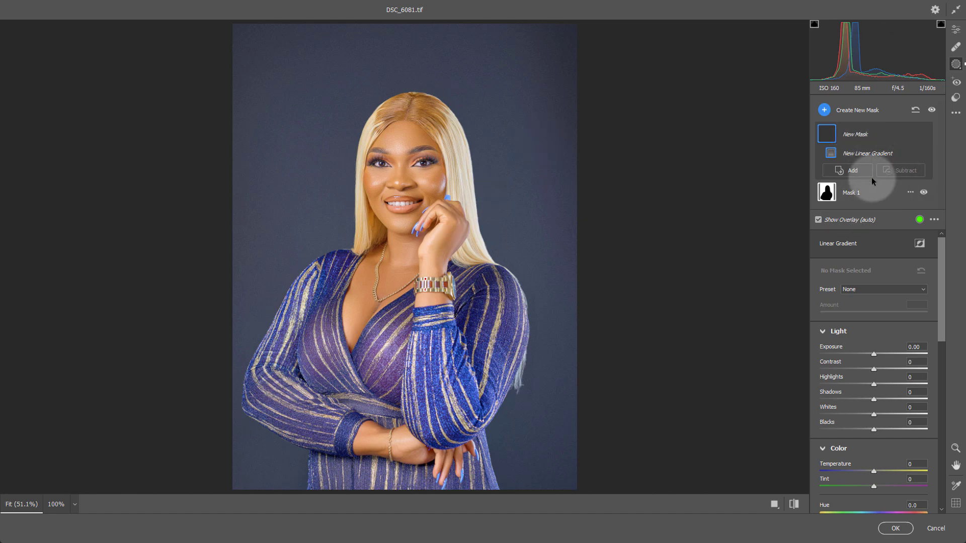
{"action": "left_click", "coordinate": [859, 192]}
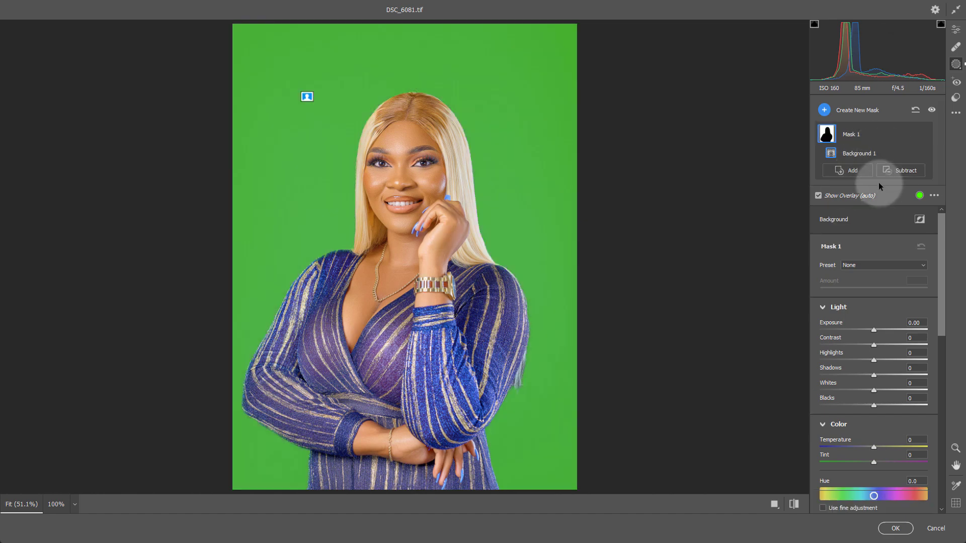
- Rename the background mask as "background color change"
{"action": "double_click", "coordinate": [856, 134]}
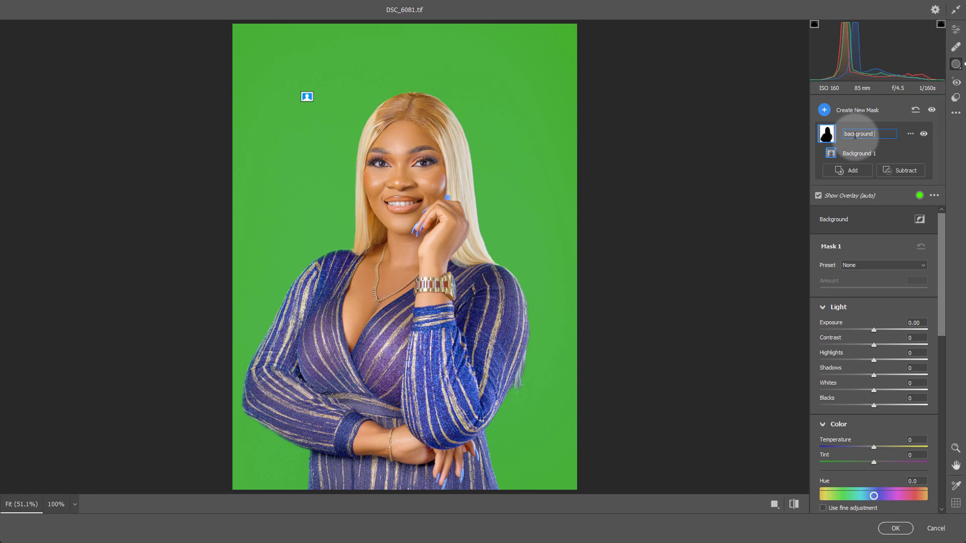
{"action": "type", "text": "background colur chan"}
{"action": "key", "text": "Return"}
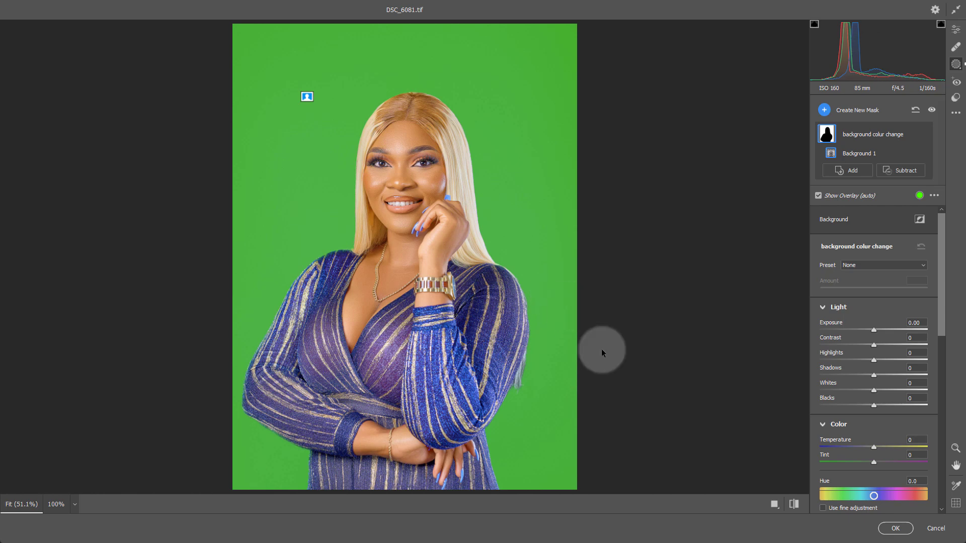
- Set the background color change mask's exposure to -0.80 and shadows to +80
{"action": "left_click_drag", "start_coordinate": [940, 303], "coordinate": [940, 352]}
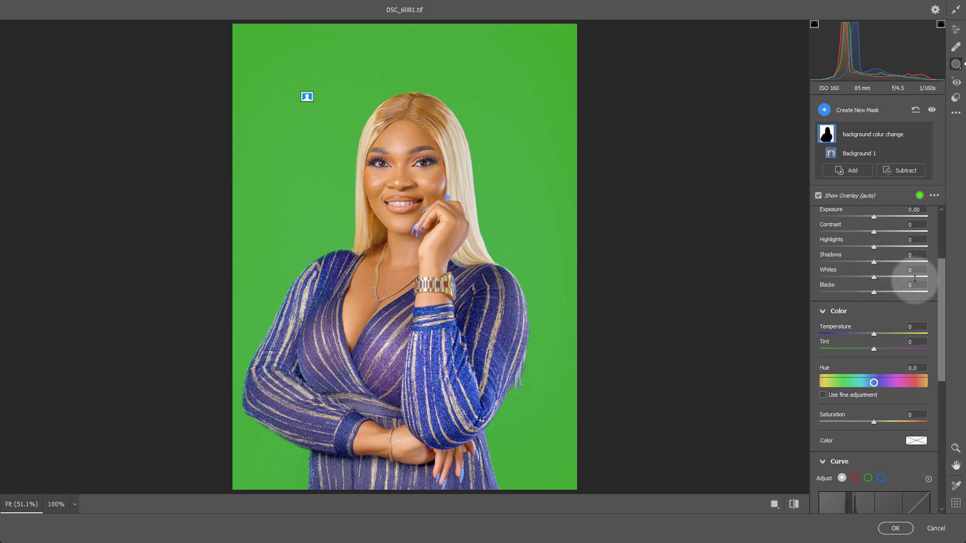
{"action": "mouse_move", "coordinate": [942, 279]}
{"action": "left_mouse_down"}
{"action": "mouse_move", "coordinate": [942, 242]}
{"action": "mouse_move", "coordinate": [943, 270]}
{"action": "left_mouse_up"}
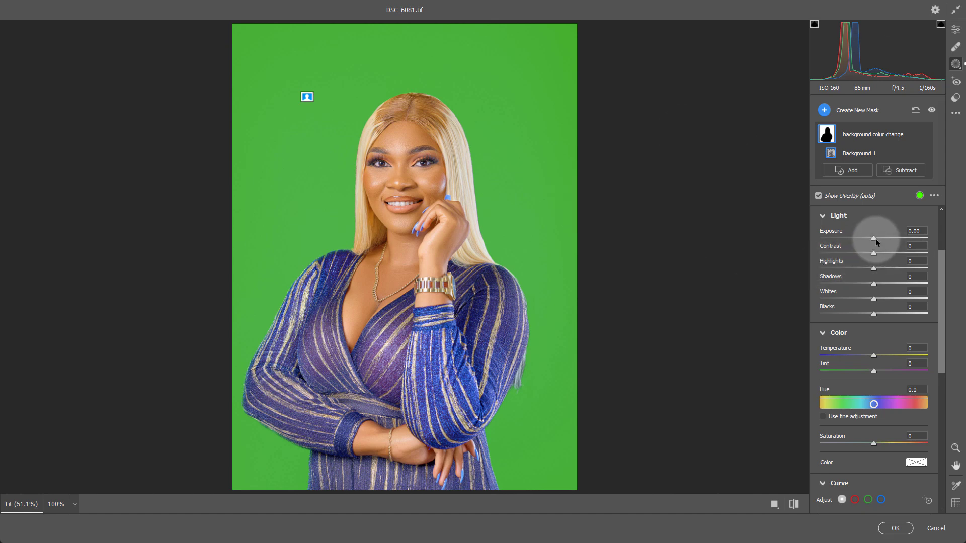
{"action": "mouse_move", "coordinate": [876, 240]}
{"action": "left_mouse_down"}
{"action": "mouse_move", "coordinate": [902, 243]}
{"action": "mouse_move", "coordinate": [837, 244]}
{"action": "mouse_move", "coordinate": [877, 244]}
{"action": "mouse_move", "coordinate": [865, 240]}
{"action": "left_mouse_up"}
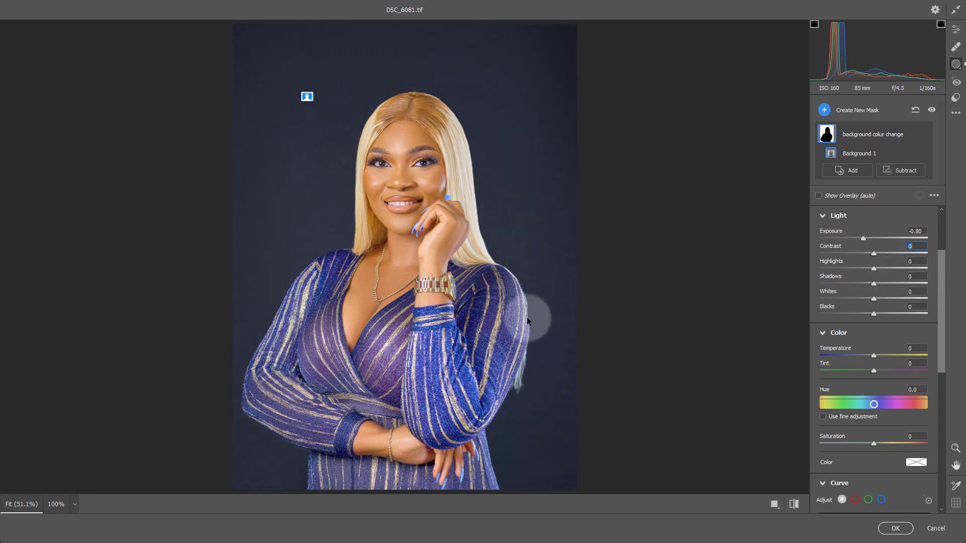
{"action": "left_click_drag", "start_coordinate": [875, 284], "coordinate": [942, 319]}
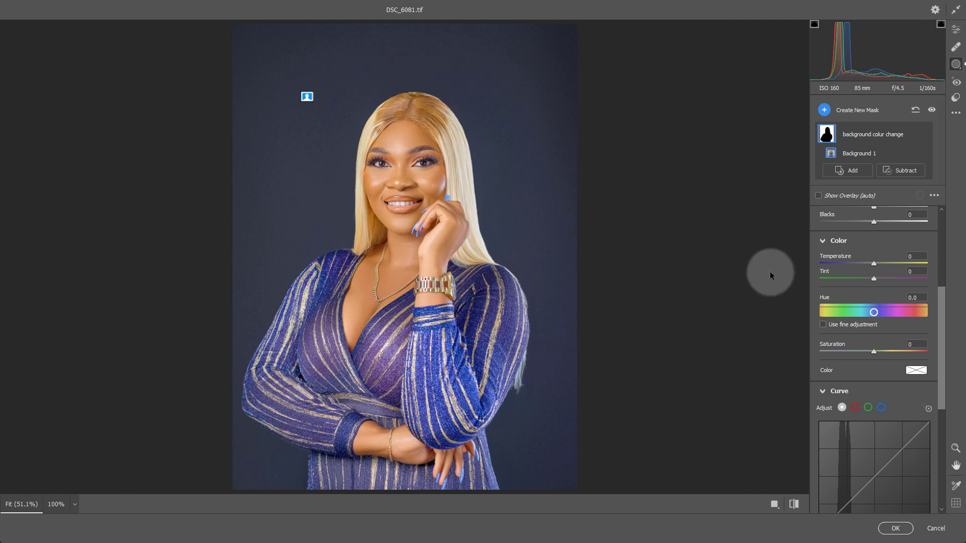
- Recolor the masked background with hue +29.4, temperature +93 and tint +58
{"action": "mouse_move", "coordinate": [880, 313]}
{"action": "left_mouse_down"}
{"action": "mouse_move", "coordinate": [824, 314]}
{"action": "mouse_move", "coordinate": [913, 334]}
{"action": "mouse_move", "coordinate": [931, 333]}
{"action": "mouse_move", "coordinate": [907, 324]}
{"action": "mouse_move", "coordinate": [934, 316]}
{"action": "mouse_move", "coordinate": [830, 317]}
{"action": "mouse_move", "coordinate": [925, 326]}
{"action": "mouse_move", "coordinate": [832, 322]}
{"action": "mouse_move", "coordinate": [913, 328]}
{"action": "mouse_move", "coordinate": [849, 322]}
{"action": "mouse_move", "coordinate": [913, 331]}
{"action": "mouse_move", "coordinate": [872, 325]}
{"action": "mouse_move", "coordinate": [882, 330]}
{"action": "left_mouse_up"}
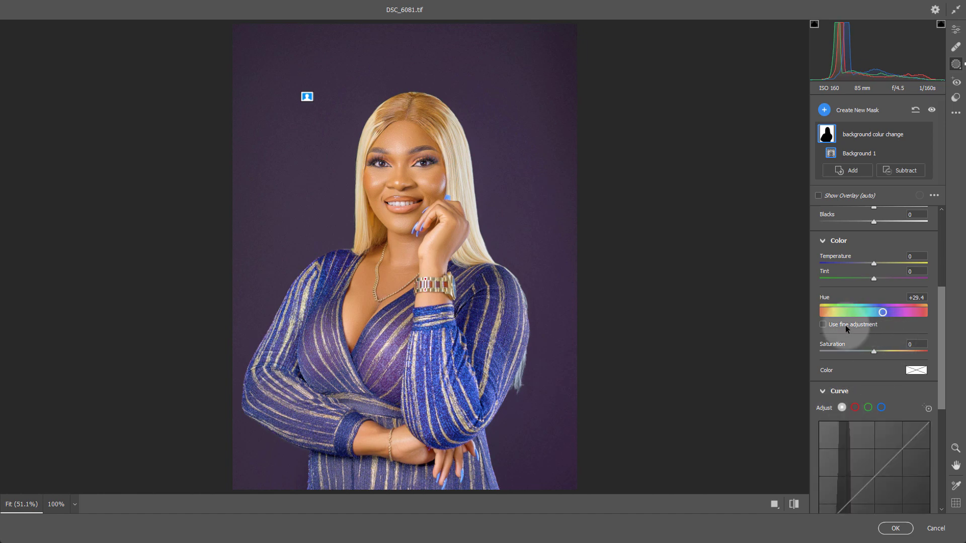
{"action": "left_click", "coordinate": [827, 326]}
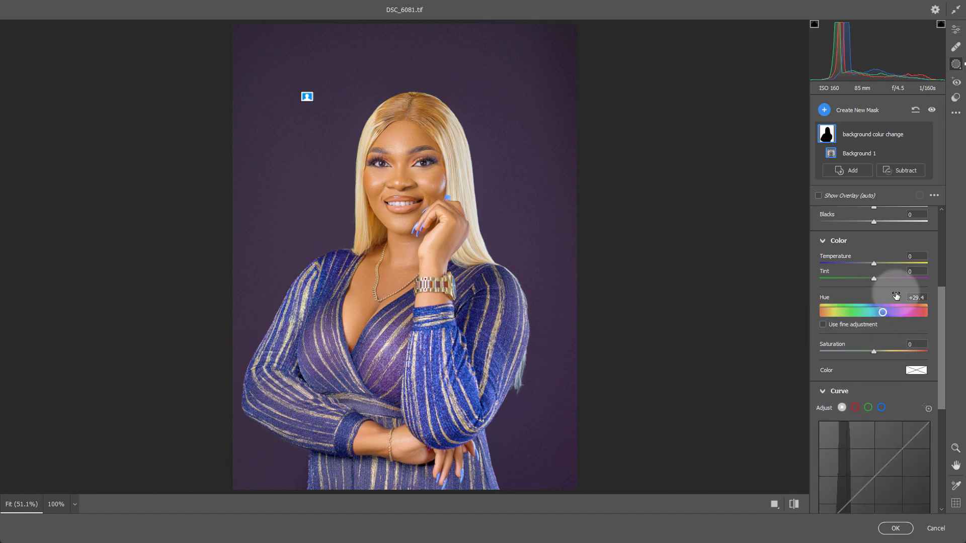
{"action": "left_click_drag", "start_coordinate": [888, 268], "coordinate": [924, 294]}
{"action": "left_click_drag", "start_coordinate": [874, 278], "coordinate": [929, 410]}
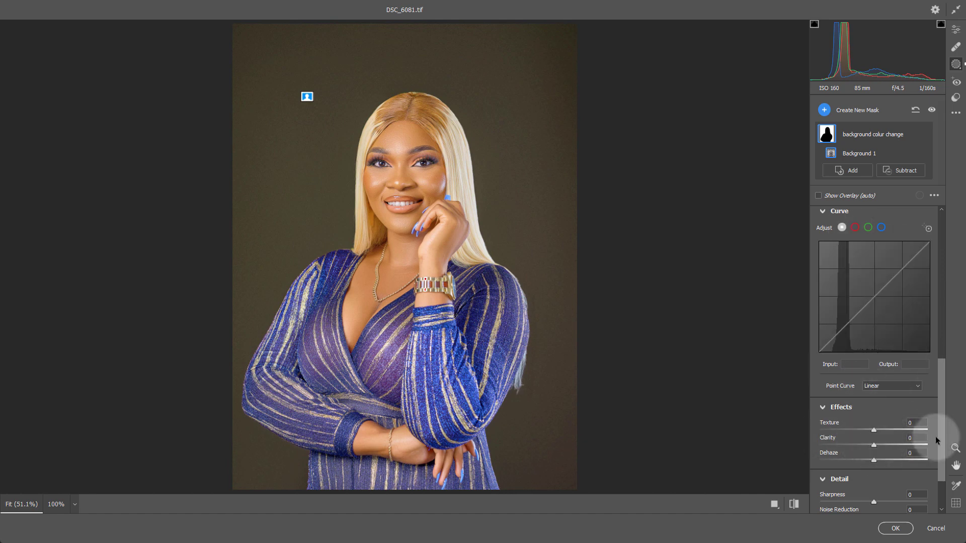
- Soften the masked background with texture -9 and dehaze -21
{"action": "left_click_drag", "start_coordinate": [939, 452], "coordinate": [940, 492]}
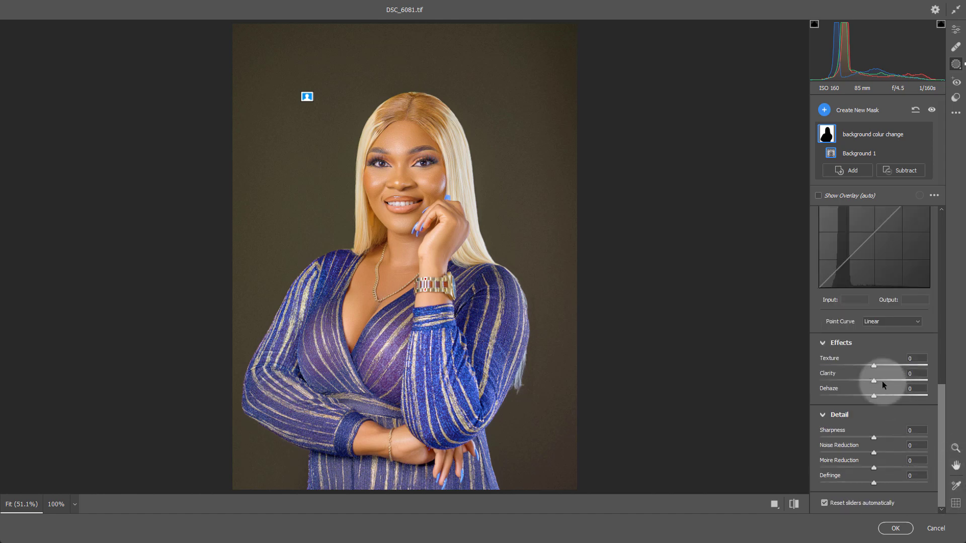
{"action": "left_click_drag", "start_coordinate": [876, 366], "coordinate": [862, 394]}
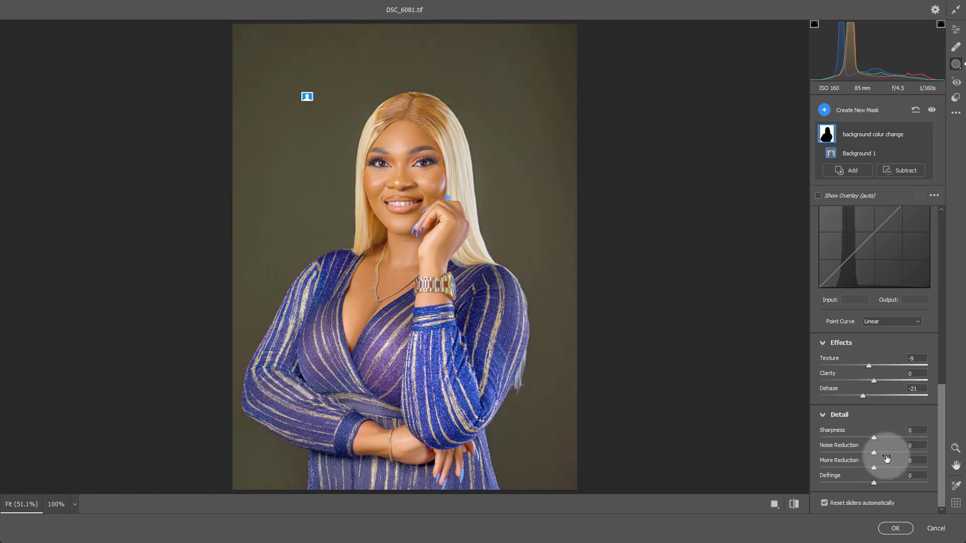
{"action": "left_click_drag", "start_coordinate": [942, 395], "coordinate": [941, 217]}
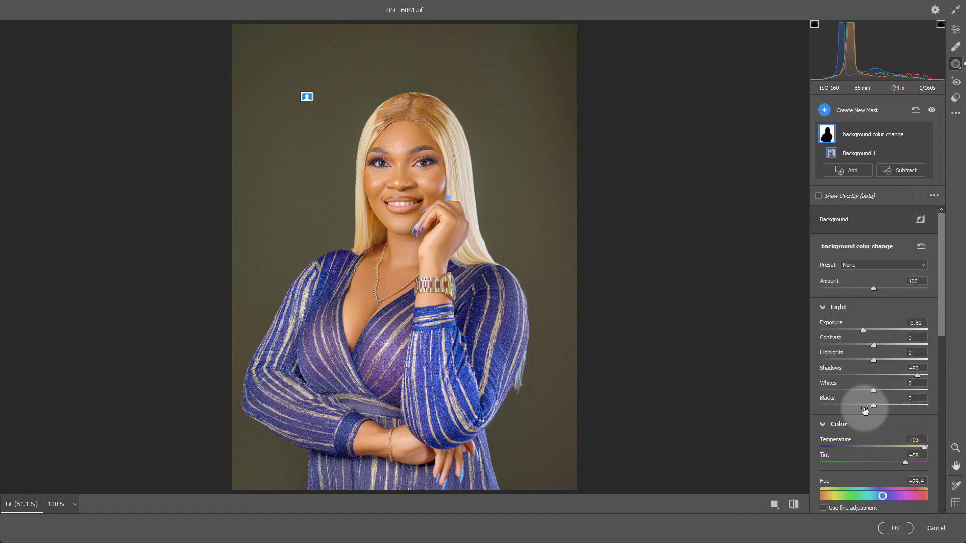
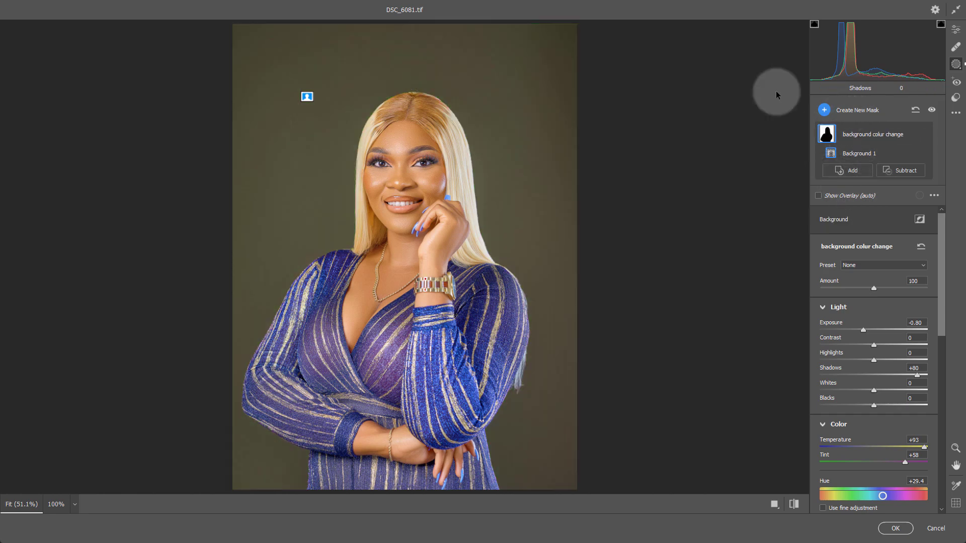
- Create a new mask that selects the subject of the portrait
{"action": "left_click", "coordinate": [838, 113]}
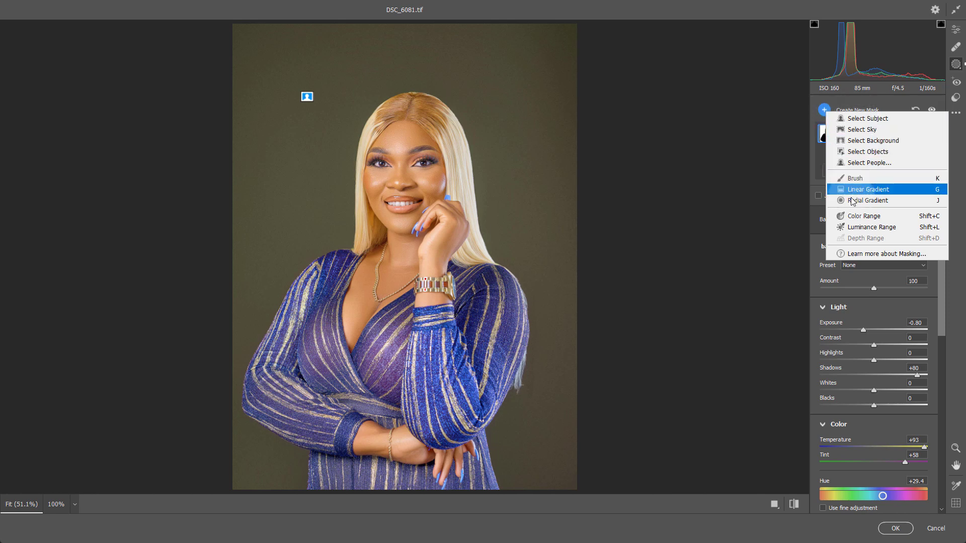
{"action": "left_click", "coordinate": [867, 120]}
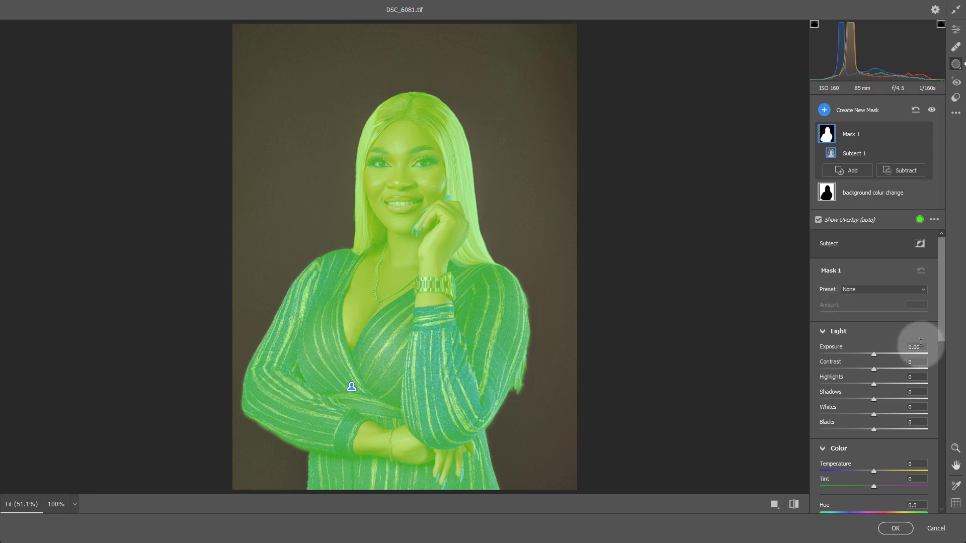
- Try an exposure of +1.65 on the subject mask, resetting it to 0
{"action": "left_click_drag", "start_coordinate": [881, 351], "coordinate": [896, 363]}
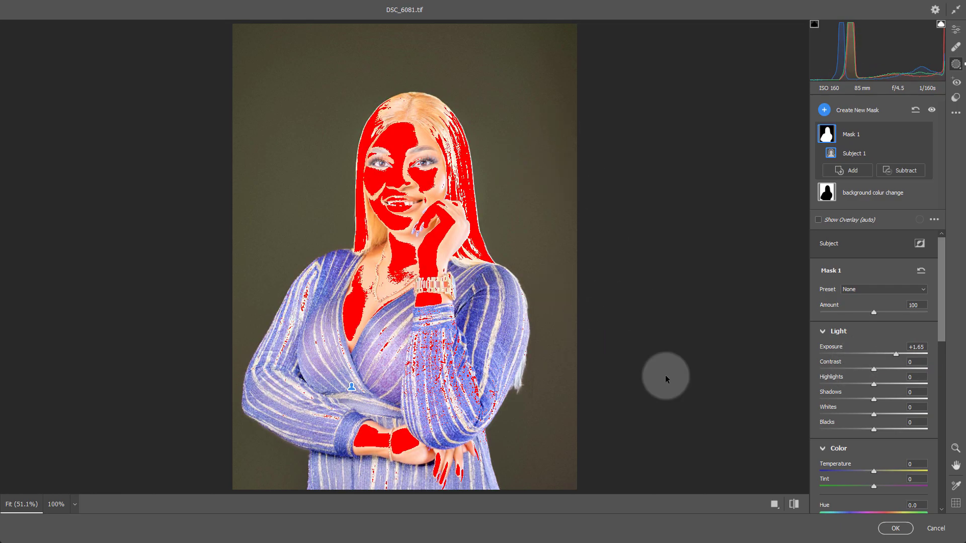
{"action": "left_click", "coordinate": [918, 348]}
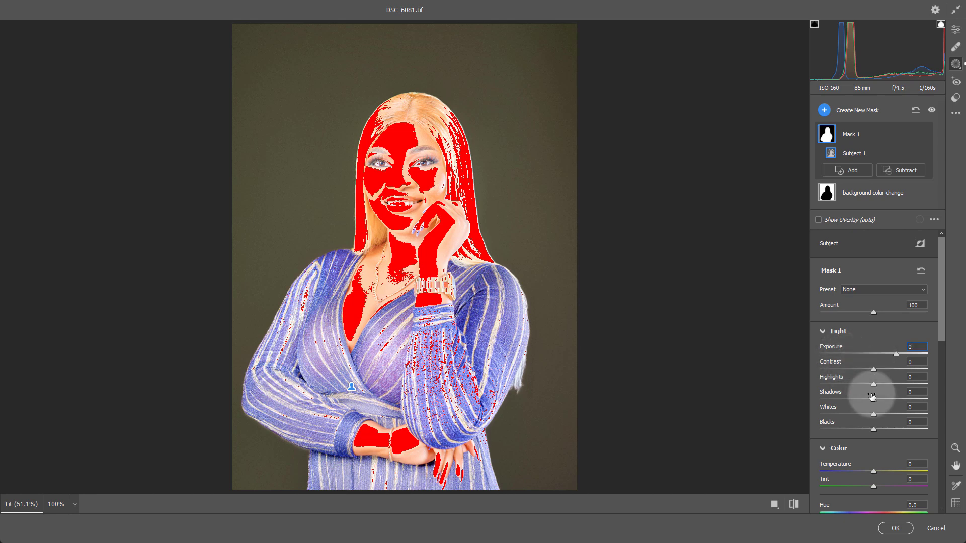
{"action": "type", "text": "0"}
{"action": "key", "text": "Return"}
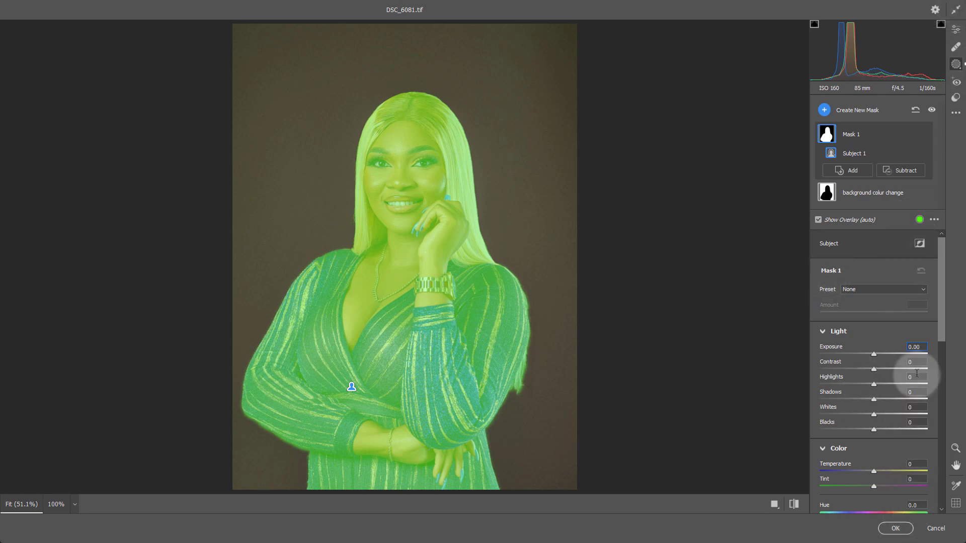
- Adjust the subject mask to temperature -17, tint -14, shadows +21, contrast +18 and saturation +20
{"action": "scroll", "coordinate": [942, 371], "scroll_direction": "down", "scroll_amount": 5}
{"action": "scroll", "coordinate": [945, 373], "scroll_direction": "up", "scroll_amount": 1}
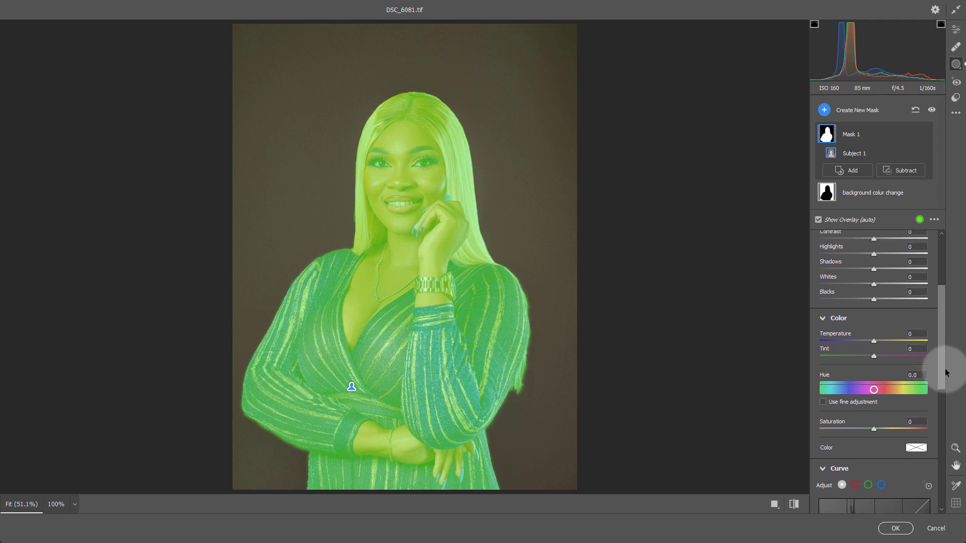
{"action": "left_click_drag", "start_coordinate": [874, 340], "coordinate": [867, 342]}
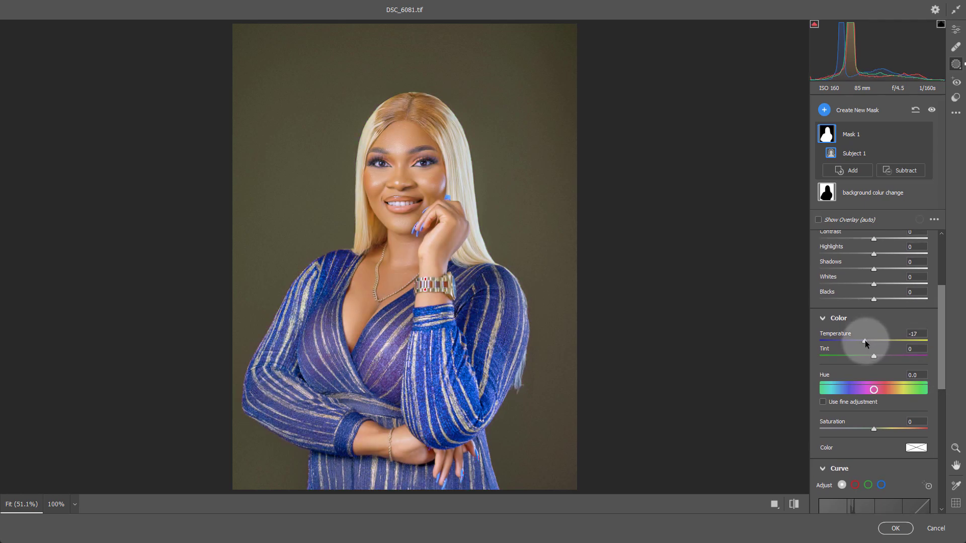
{"action": "left_click_drag", "start_coordinate": [865, 340], "coordinate": [870, 363]}
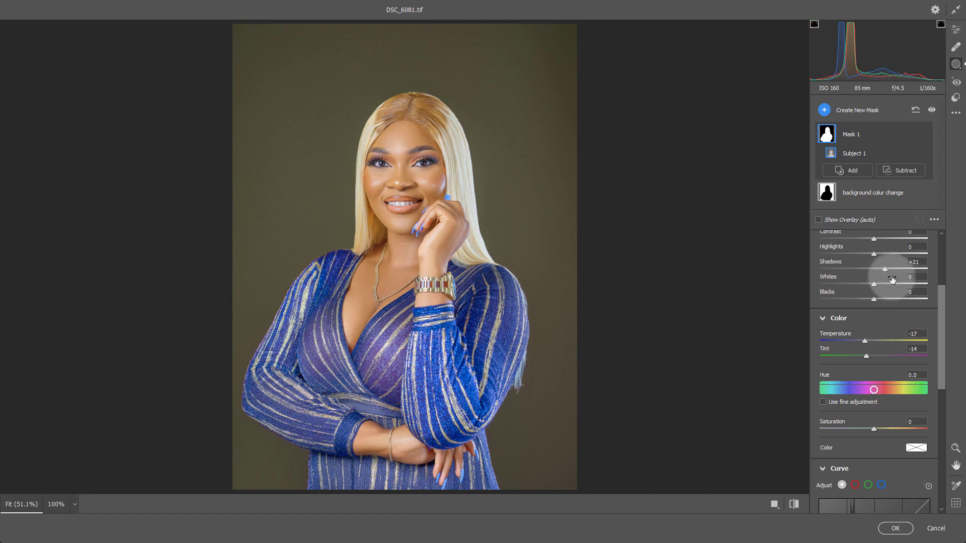
{"action": "left_click_drag", "start_coordinate": [876, 268], "coordinate": [885, 247]}
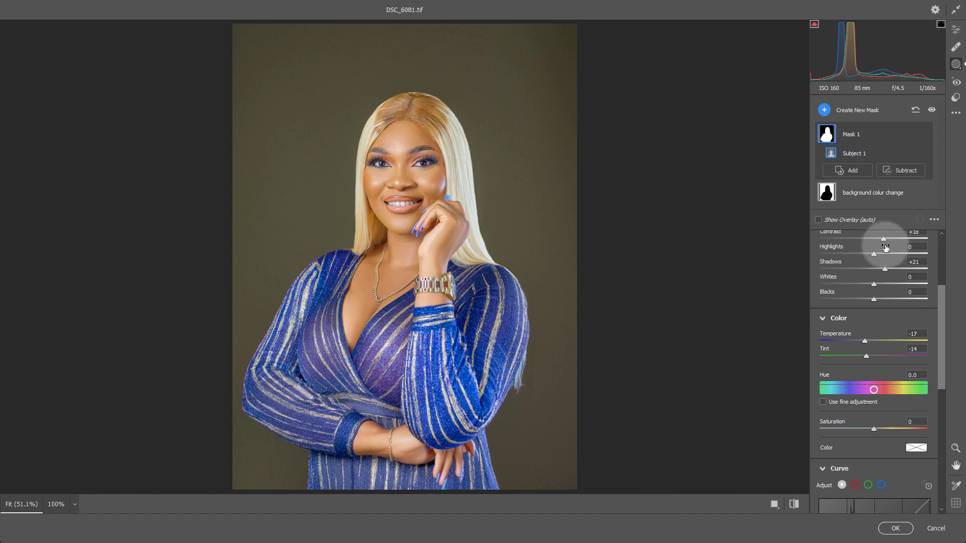
{"action": "left_click_drag", "start_coordinate": [942, 347], "coordinate": [942, 390]}
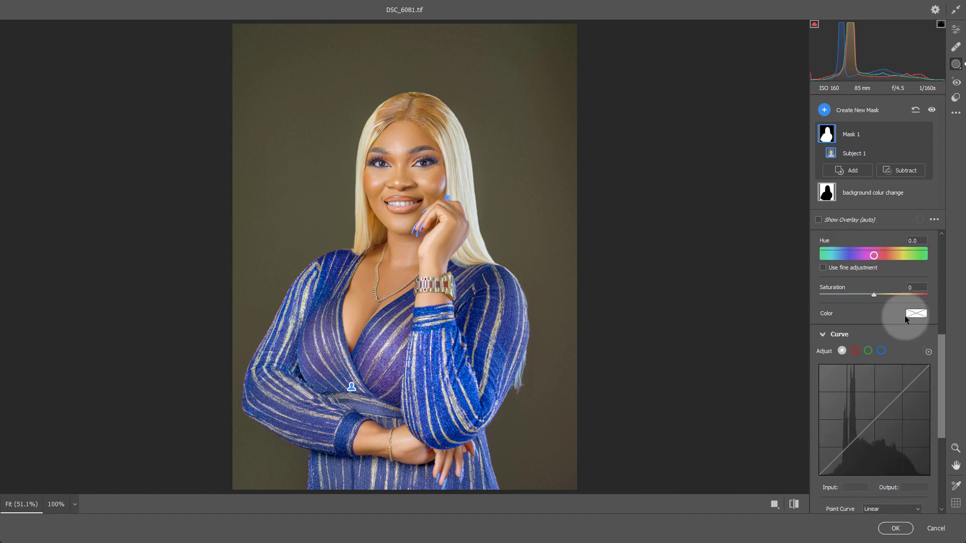
{"action": "left_click", "coordinate": [889, 298]}
{"action": "left_click_drag", "start_coordinate": [885, 301], "coordinate": [886, 300]}
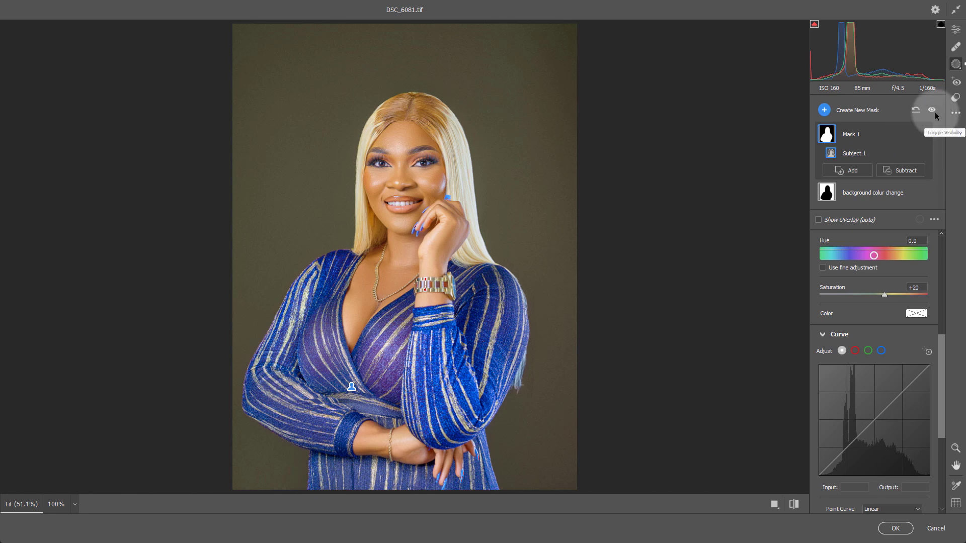
- Compare the portrait with and without the subject adjustments by repeatedly hiding and showing Mask 1
{"action": "left_click", "coordinate": [924, 134]}
{"action": "left_click", "coordinate": [925, 134]}
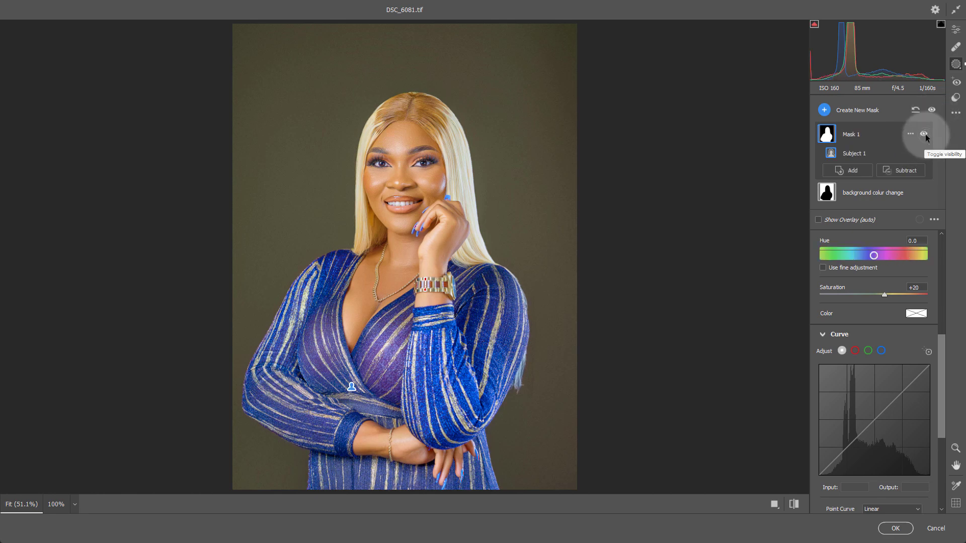
{"action": "left_click", "coordinate": [925, 134]}
{"action": "left_click", "coordinate": [925, 134]}
{"action": "left_click", "coordinate": [928, 135]}
{"action": "left_click", "coordinate": [928, 135]}
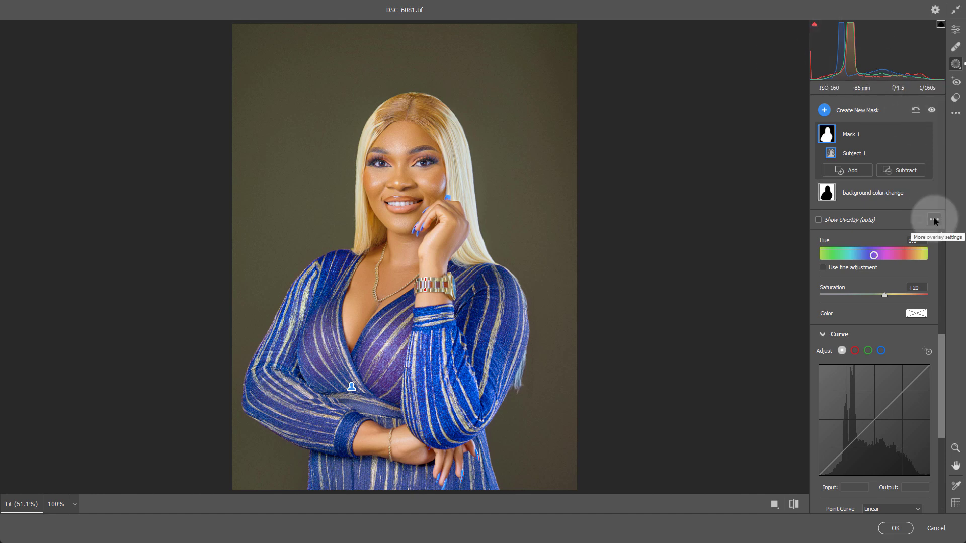
- Compare the original and recolored background by repeatedly hiding and showing the background color change mask
{"action": "left_click", "coordinate": [928, 186]}
{"action": "left_click", "coordinate": [925, 192]}
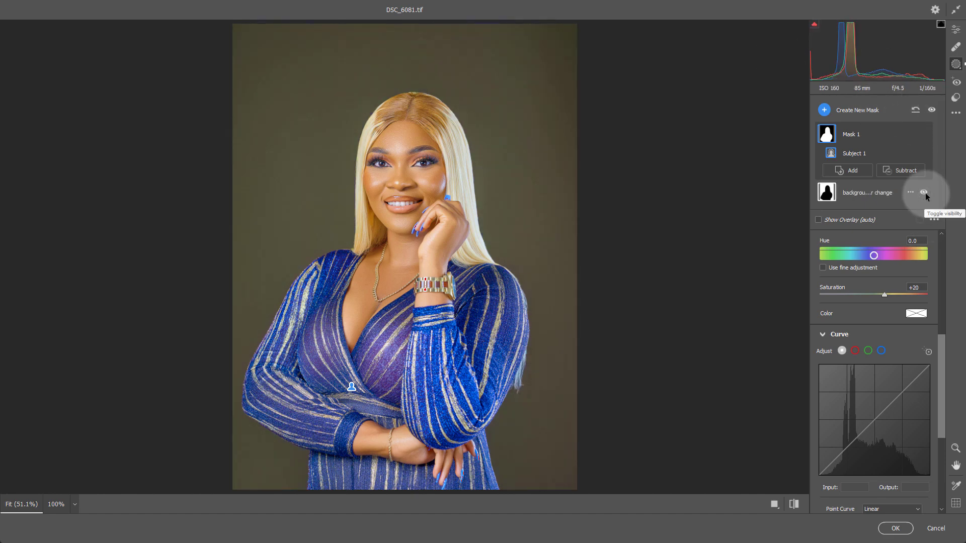
{"action": "left_click", "coordinate": [926, 192]}
{"action": "left_click", "coordinate": [925, 192]}
{"action": "left_click", "coordinate": [926, 192]}
{"action": "left_click", "coordinate": [925, 192]}
- Recheck the effect of Mask 1 on the subject, leaving the mask visible
{"action": "left_click", "coordinate": [924, 133]}
{"action": "left_click", "coordinate": [924, 134]}
{"action": "left_click", "coordinate": [923, 133]}
{"action": "left_click", "coordinate": [923, 133]}
{"action": "left_click", "coordinate": [924, 134]}
{"action": "left_click", "coordinate": [924, 134]}
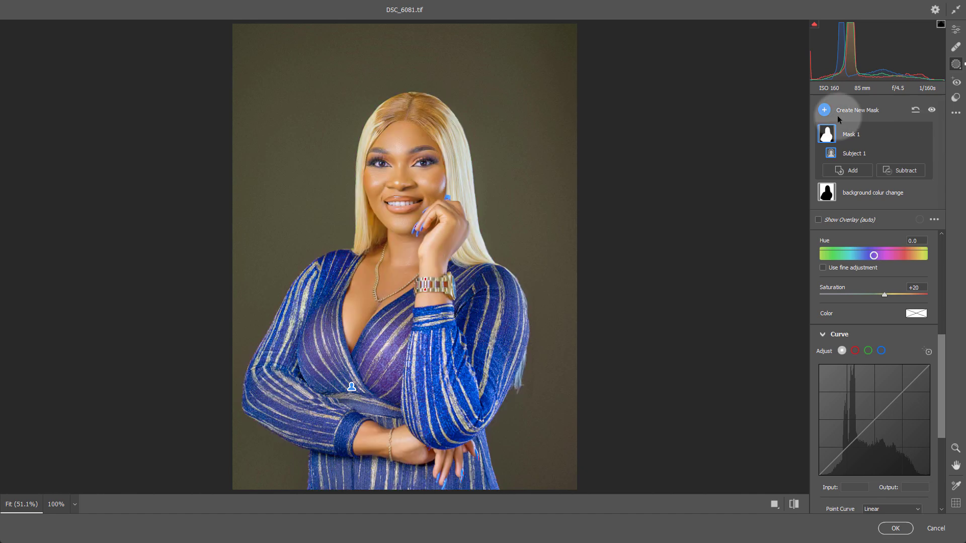
- Create an object mask of the woman's blonde hair, brushing over it with a brush size of 5
{"action": "left_click", "coordinate": [824, 109]}
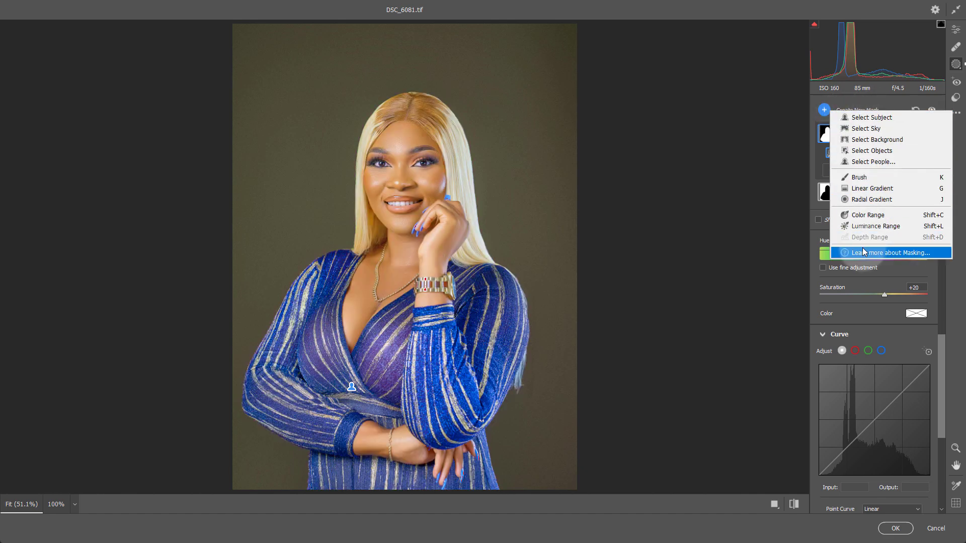
{"action": "left_click", "coordinate": [872, 152]}
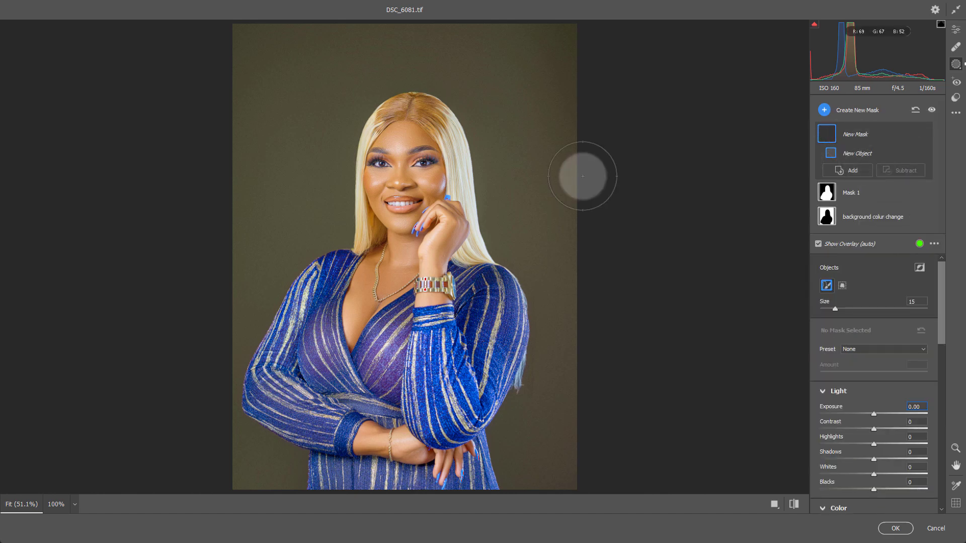
{"action": "left_click", "coordinate": [346, 221]}
{"action": "key", "text": "bracketleft"}
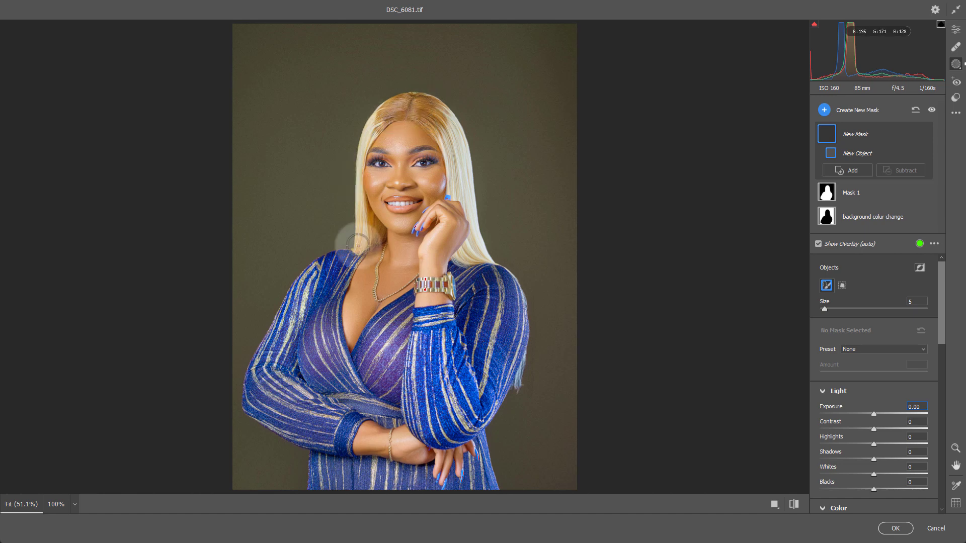
{"action": "mouse_move", "coordinate": [359, 246]}
{"action": "left_mouse_down"}
{"action": "mouse_move", "coordinate": [371, 232]}
{"action": "mouse_move", "coordinate": [360, 203]}
{"action": "mouse_move", "coordinate": [364, 139]}
{"action": "mouse_move", "coordinate": [373, 120]}
{"action": "mouse_move", "coordinate": [423, 101]}
{"action": "mouse_move", "coordinate": [410, 115]}
{"action": "mouse_move", "coordinate": [406, 105]}
{"action": "mouse_move", "coordinate": [422, 95]}
{"action": "mouse_move", "coordinate": [439, 106]}
{"action": "mouse_move", "coordinate": [424, 111]}
{"action": "mouse_move", "coordinate": [450, 134]}
{"action": "mouse_move", "coordinate": [460, 164]}
{"action": "mouse_move", "coordinate": [452, 166]}
{"action": "mouse_move", "coordinate": [454, 127]}
{"action": "mouse_move", "coordinate": [459, 190]}
{"action": "mouse_move", "coordinate": [476, 232]}
{"action": "mouse_move", "coordinate": [465, 253]}
{"action": "mouse_move", "coordinate": [496, 261]}
{"action": "left_mouse_up"}
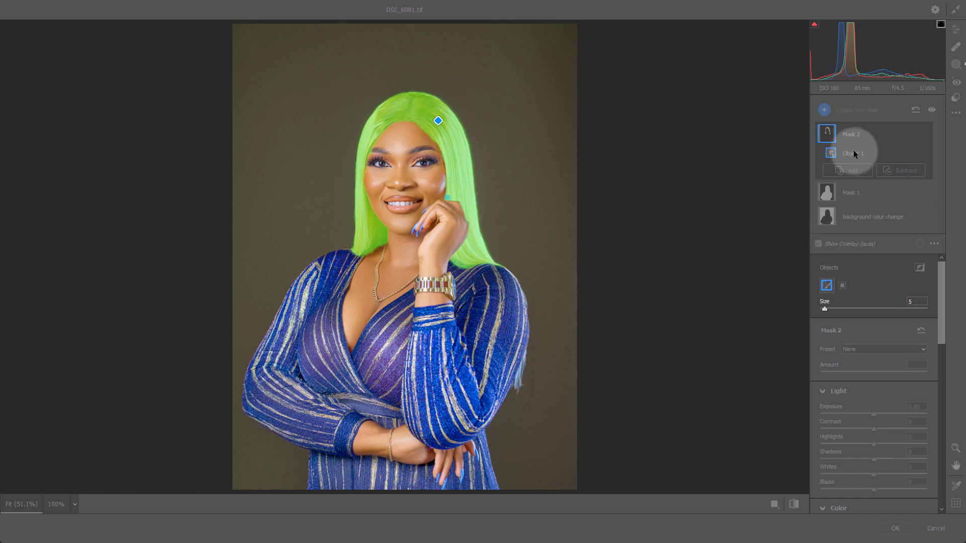
- Try an exposure of +0.35 on the hair mask, resetting it to 0
{"action": "mouse_move", "coordinate": [873, 414]}
{"action": "left_mouse_down"}
{"action": "mouse_move", "coordinate": [895, 410]}
{"action": "mouse_move", "coordinate": [879, 411]}
{"action": "left_mouse_up"}
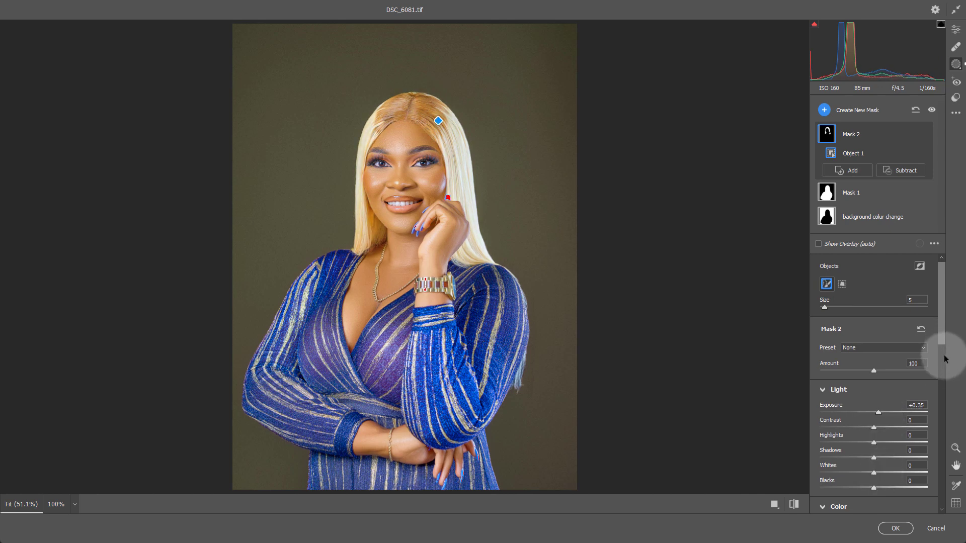
{"action": "scroll", "coordinate": [945, 355], "scroll_direction": "down", "scroll_amount": 5}
{"action": "scroll", "coordinate": [943, 384], "scroll_direction": "up", "scroll_amount": 2}
{"action": "left_click", "coordinate": [922, 315]}
{"action": "type", "text": "0"}
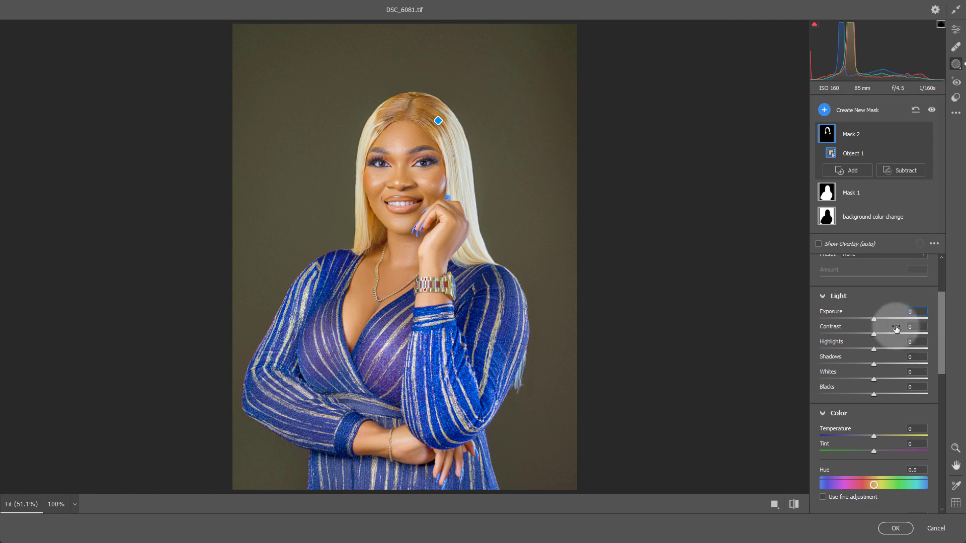
- Desaturate the masked hair by setting its saturation to -61
{"action": "left_click_drag", "start_coordinate": [943, 363], "coordinate": [937, 413]}
{"action": "left_click_drag", "start_coordinate": [874, 366], "coordinate": [842, 381]}
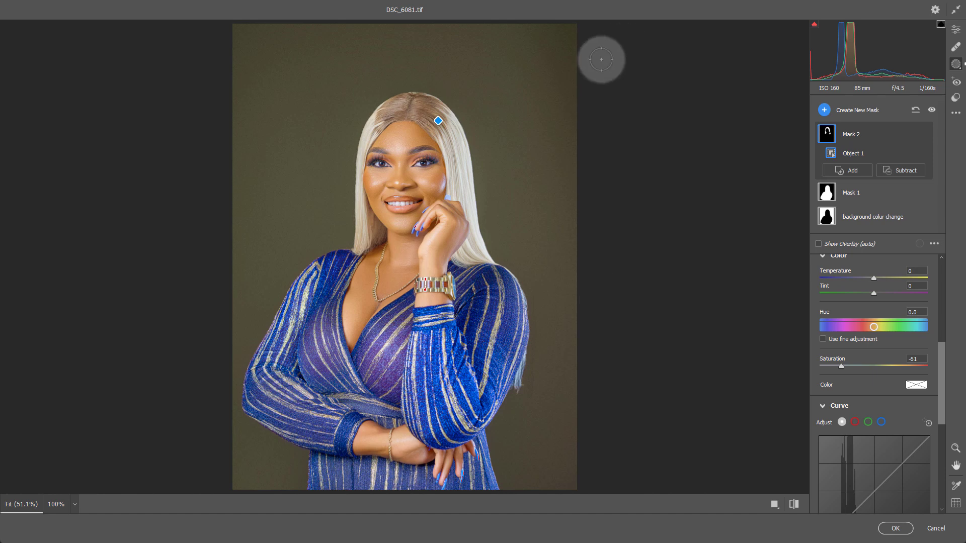
- Create a people mask covering only the woman's body skin and raise its exposure to +0.55
{"action": "left_click", "coordinate": [841, 112]}
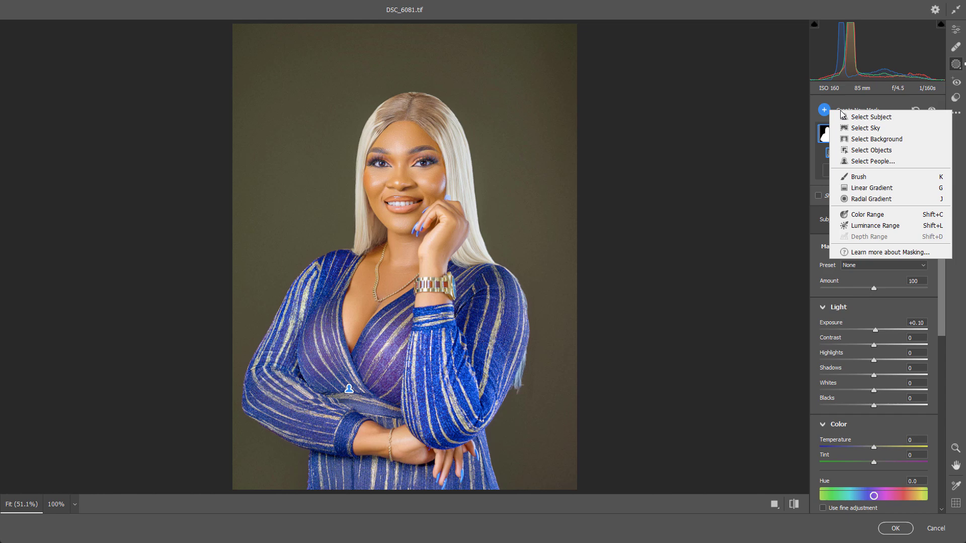
{"action": "left_click", "coordinate": [860, 161]}
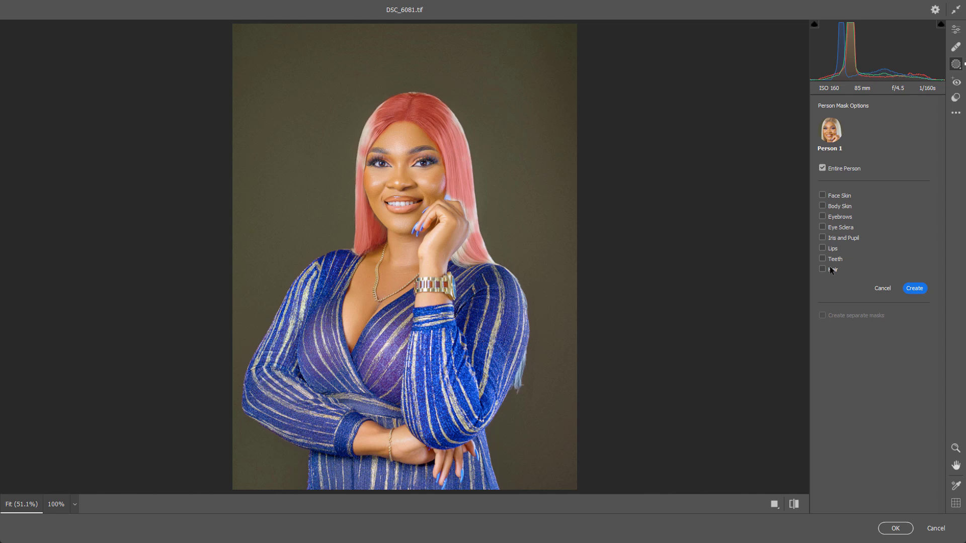
{"action": "left_click", "coordinate": [823, 205]}
{"action": "left_click", "coordinate": [920, 291]}
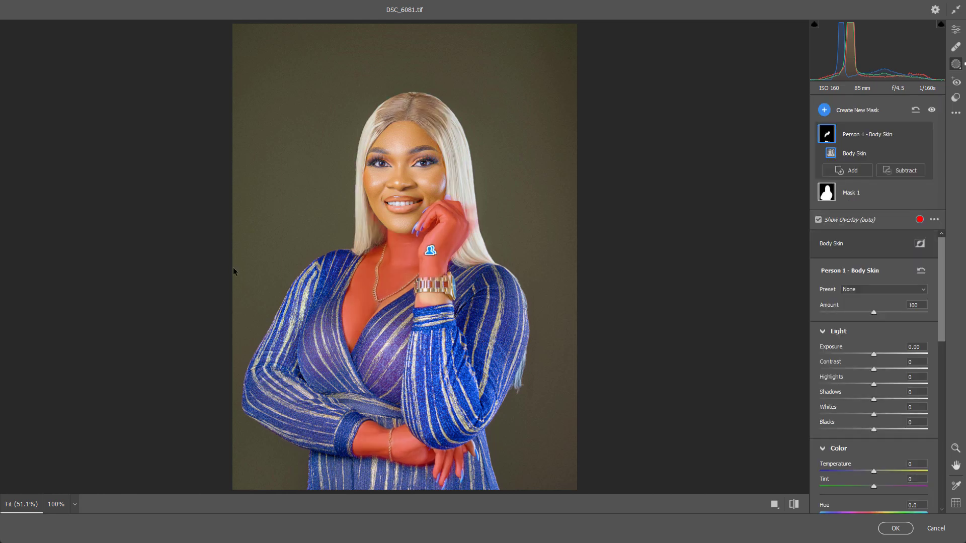
{"action": "left_click_drag", "start_coordinate": [874, 355], "coordinate": [880, 352]}
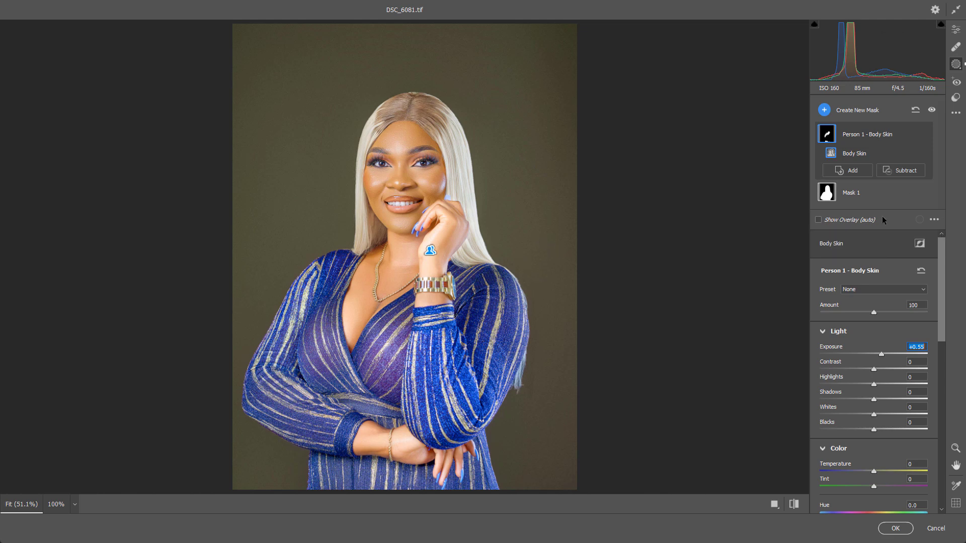
{"action": "mouse_move", "coordinate": [829, 136]}
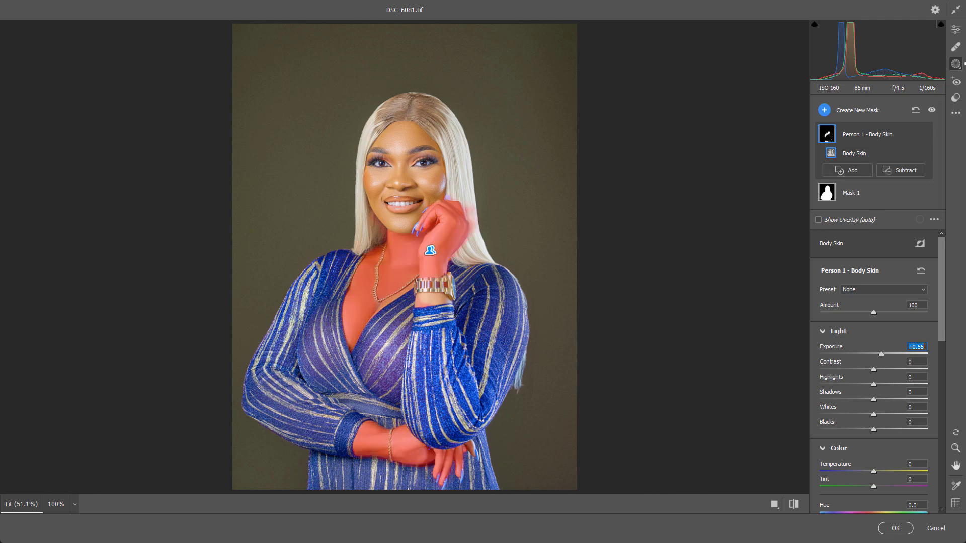
- Create one combined people mask covering the woman's teeth and eye sclera
{"action": "left_click", "coordinate": [825, 112]}
{"action": "left_click", "coordinate": [873, 164]}
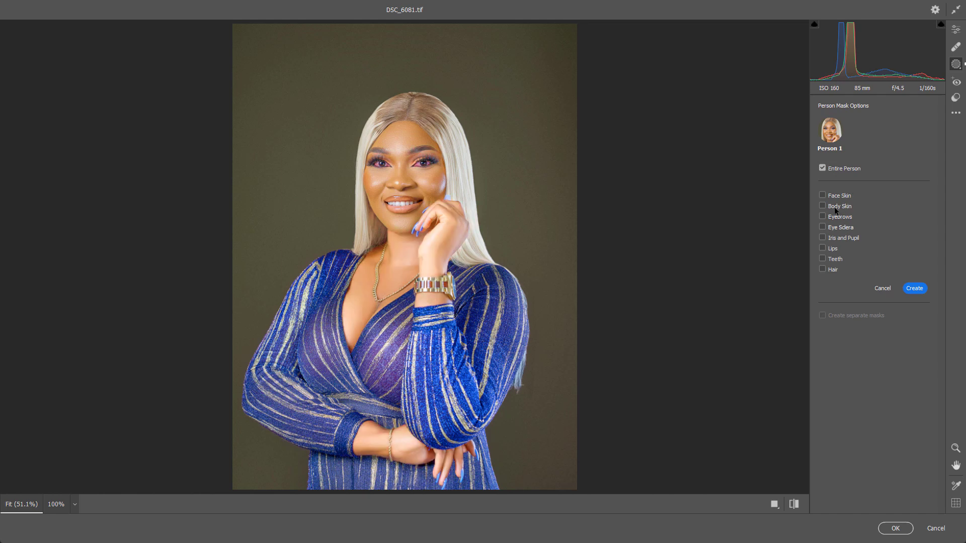
{"action": "left_click", "coordinate": [823, 257]}
{"action": "left_click", "coordinate": [823, 226]}
{"action": "left_click", "coordinate": [915, 289]}
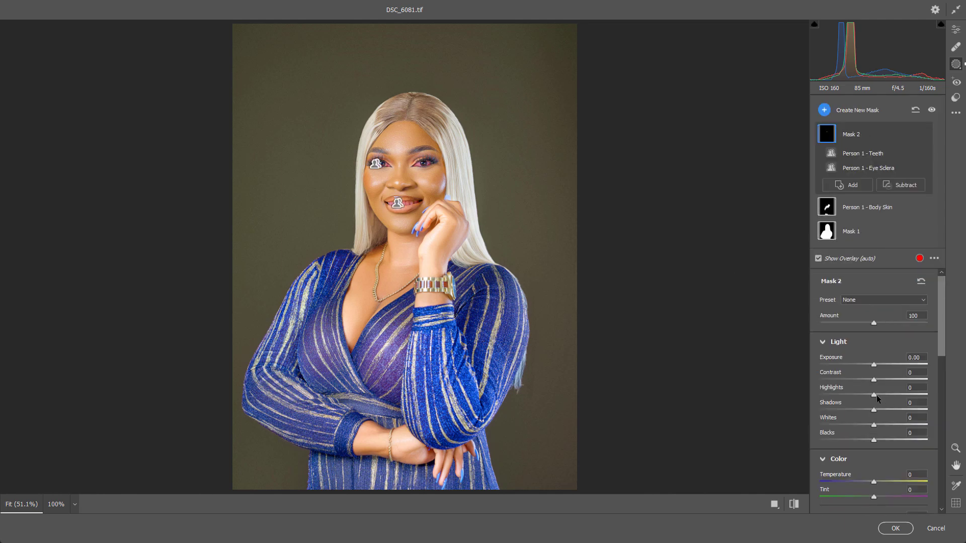
- Whiten the masked teeth and eye sclera by raising exposure and setting saturation to -63 and temperature to -36
{"action": "left_click_drag", "start_coordinate": [874, 364], "coordinate": [886, 364]}
{"action": "left_click_drag", "start_coordinate": [937, 344], "coordinate": [934, 396]}
{"action": "left_click_drag", "start_coordinate": [874, 417], "coordinate": [841, 418]}
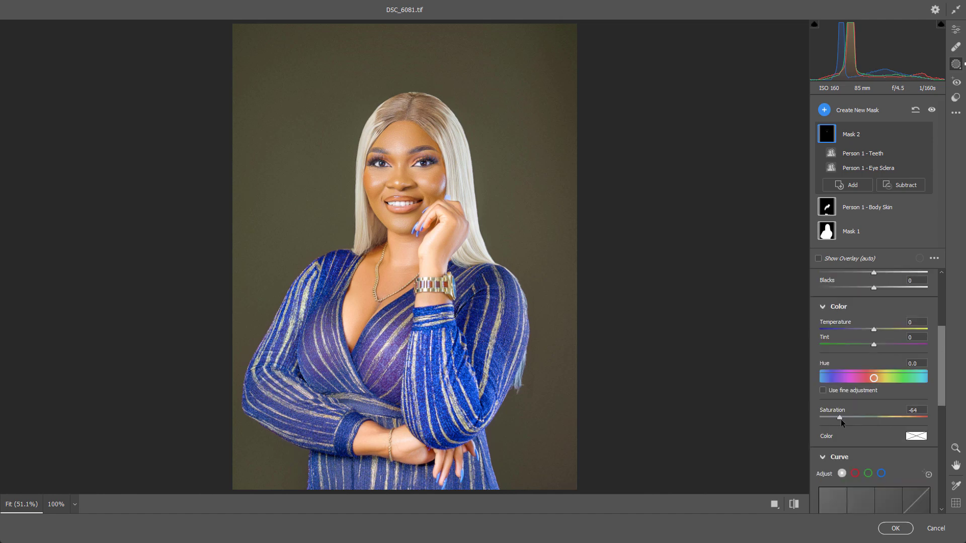
{"action": "left_click_drag", "start_coordinate": [873, 329], "coordinate": [855, 329]}
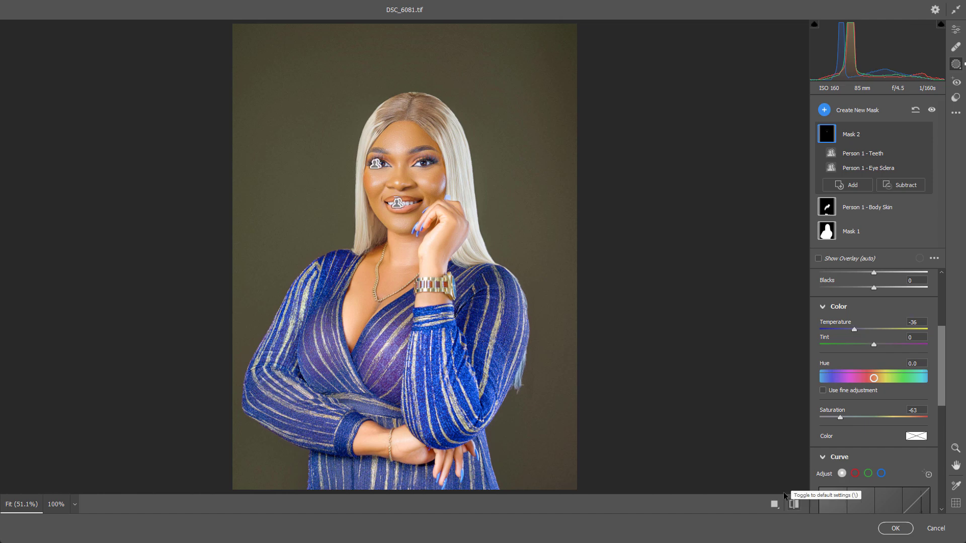
- Compare the teeth and eyes with and without Mask 2, leaving the mask visible
{"action": "left_click", "coordinate": [923, 134]}
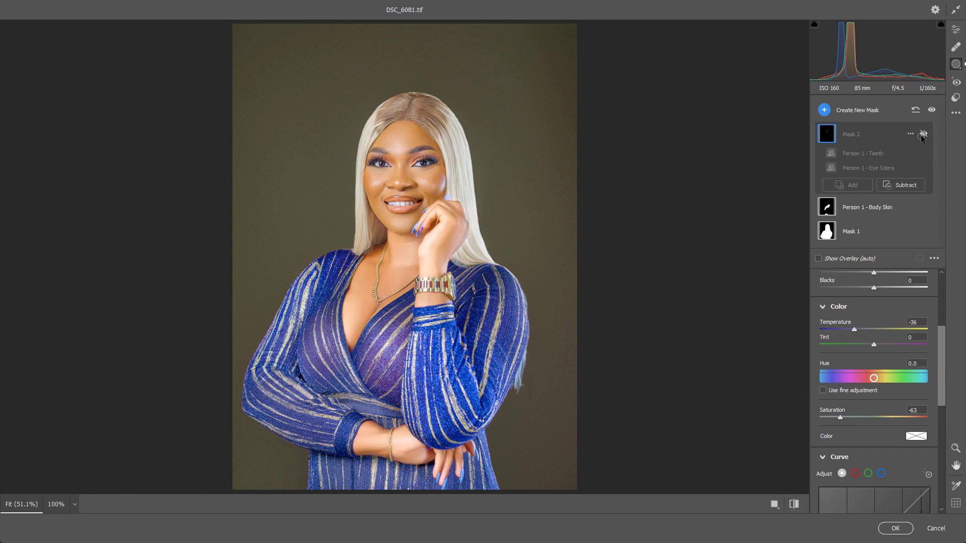
{"action": "left_click", "coordinate": [924, 134]}
{"action": "left_click", "coordinate": [924, 135]}
{"action": "left_click", "coordinate": [924, 135]}
{"action": "left_click", "coordinate": [924, 135]}
{"action": "left_click", "coordinate": [924, 135]}
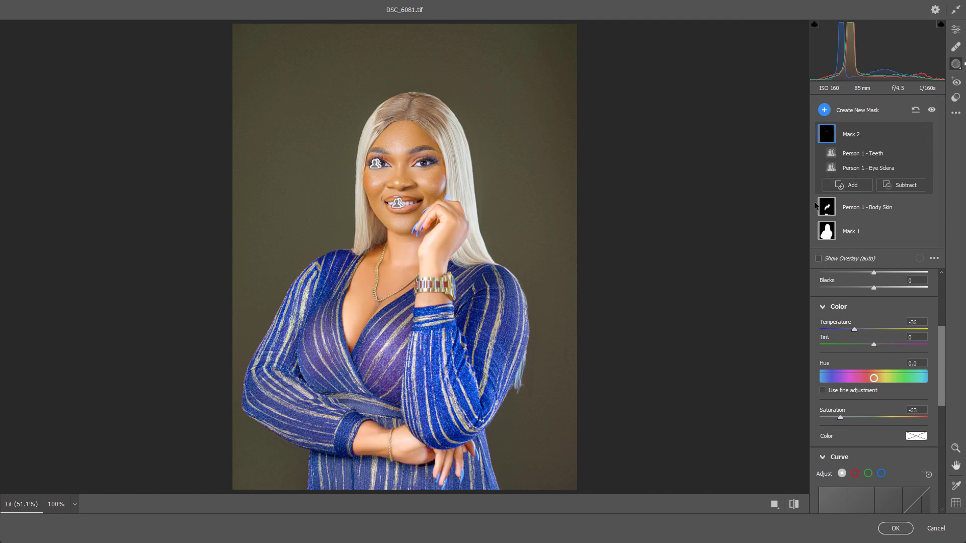
- Create a people mask of the iris and pupil, setting its exposure to +0.60 and contrast to +33
{"action": "left_click", "coordinate": [826, 111]}
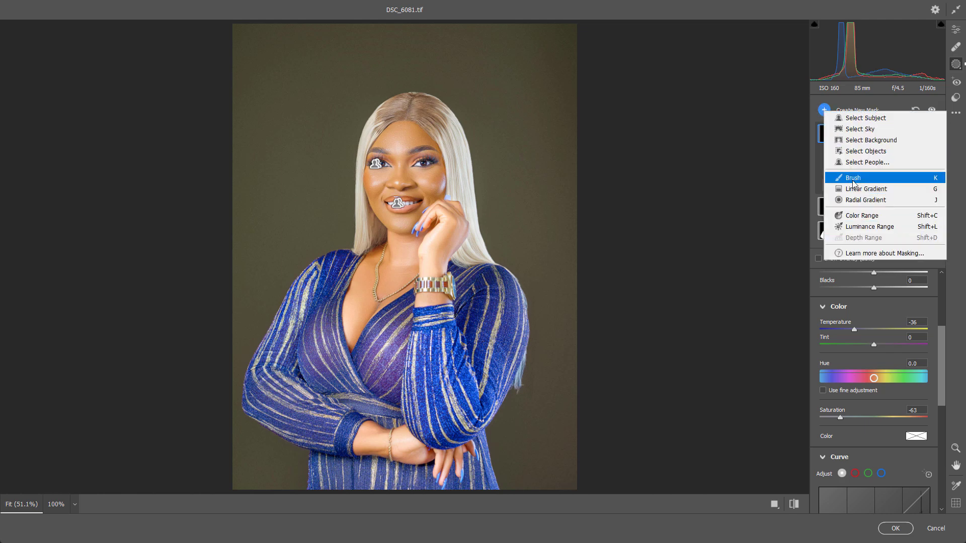
{"action": "left_click", "coordinate": [855, 162]}
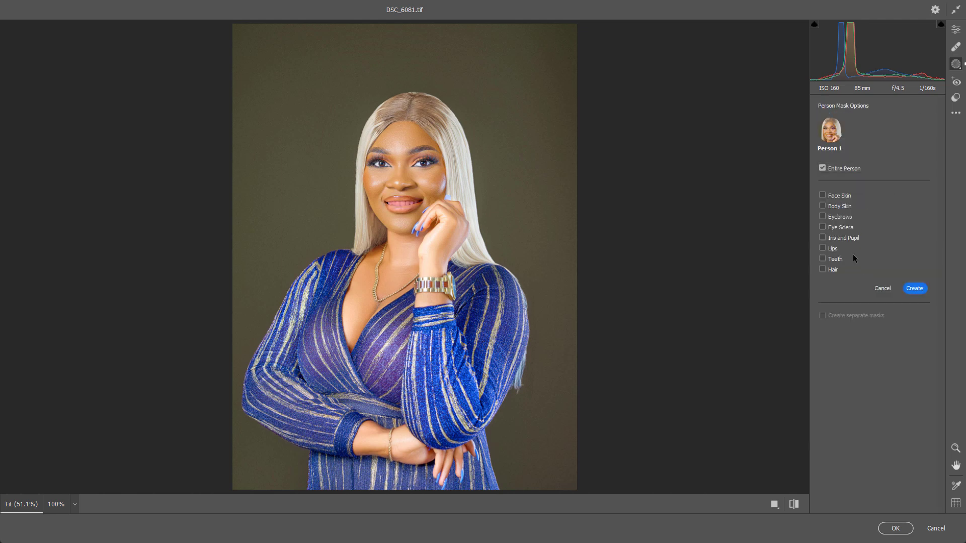
{"action": "left_click", "coordinate": [831, 240]}
{"action": "left_click", "coordinate": [914, 288]}
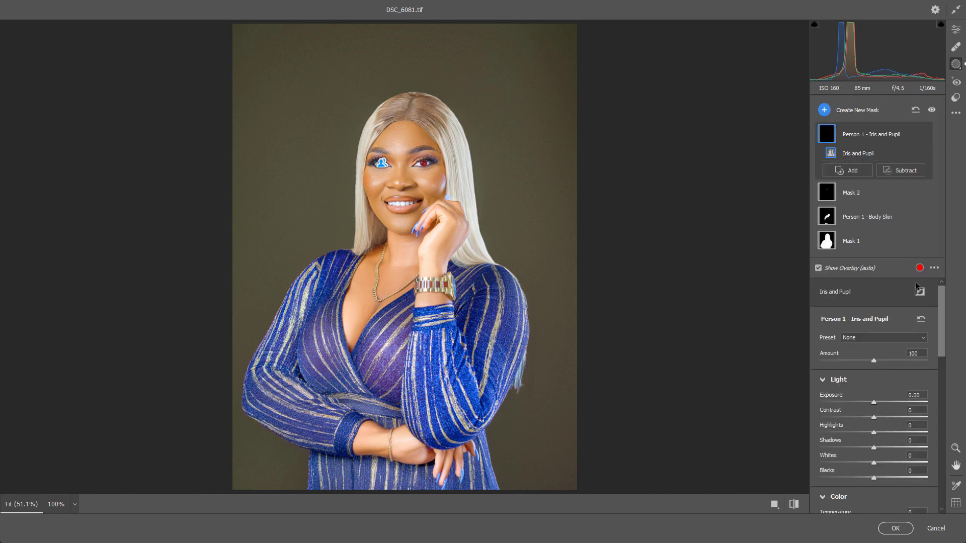
{"action": "left_click_drag", "start_coordinate": [874, 403], "coordinate": [888, 403]}
{"action": "left_click_drag", "start_coordinate": [873, 417], "coordinate": [887, 417]}
- Tint the masked irises and pupils by setting hue to -9.3, temperature to +1 and tint to +33
{"action": "scroll", "coordinate": [935, 352], "scroll_direction": "down", "scroll_amount": 5}
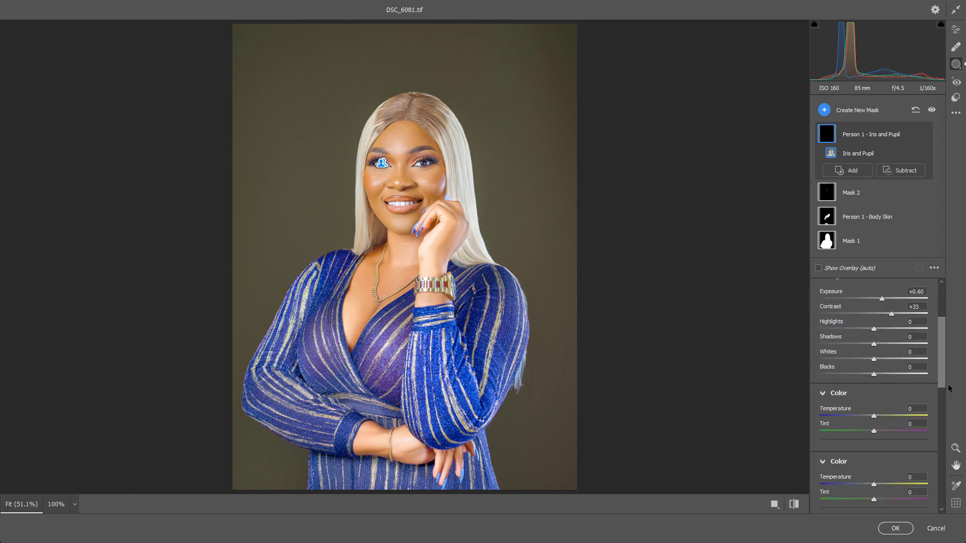
{"action": "mouse_move", "coordinate": [878, 351]}
{"action": "left_mouse_down"}
{"action": "mouse_move", "coordinate": [824, 353]}
{"action": "mouse_move", "coordinate": [870, 352]}
{"action": "left_mouse_up"}
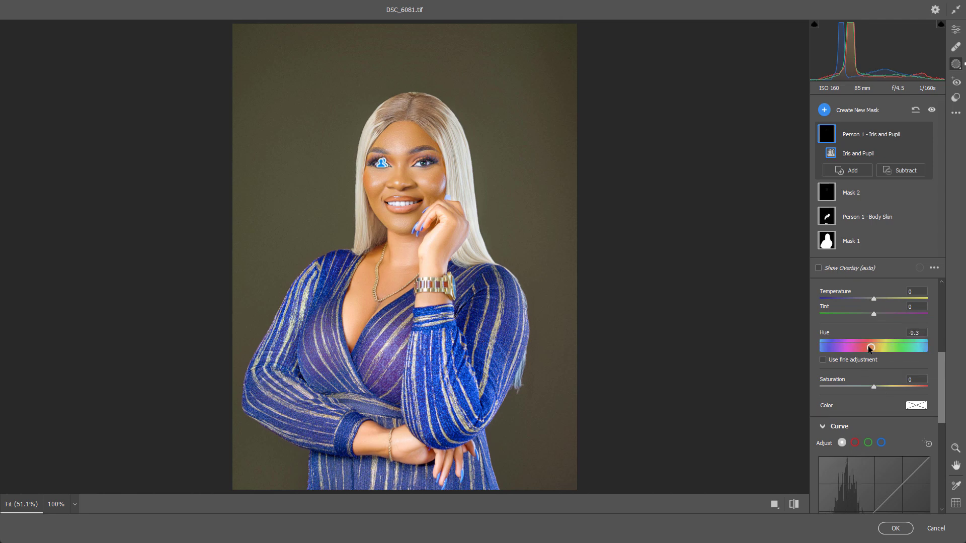
{"action": "left_click_drag", "start_coordinate": [874, 299], "coordinate": [893, 313]}
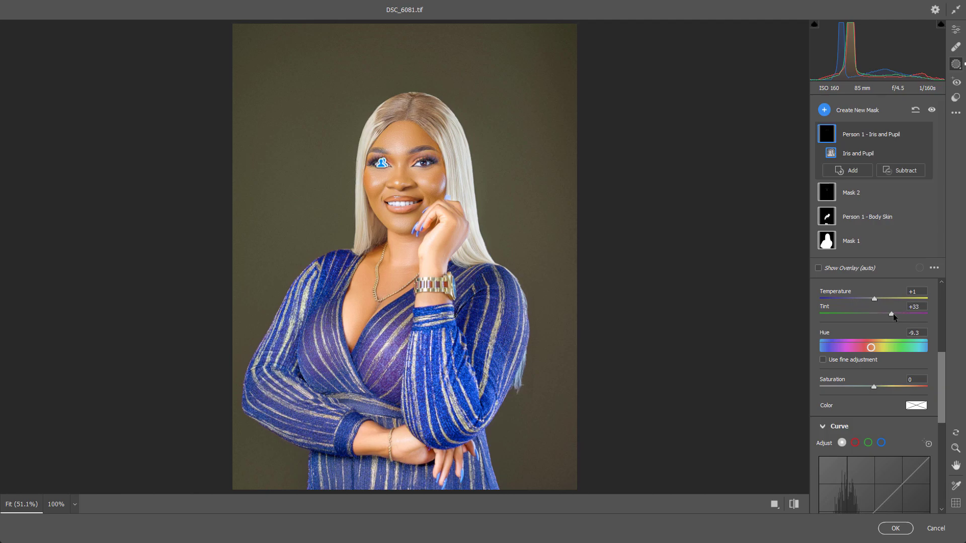
{"action": "key", "text": "ctrl+plus"}
{"action": "key", "text": "ctrl+plus"}
{"action": "key", "text": "ctrl+plus"}
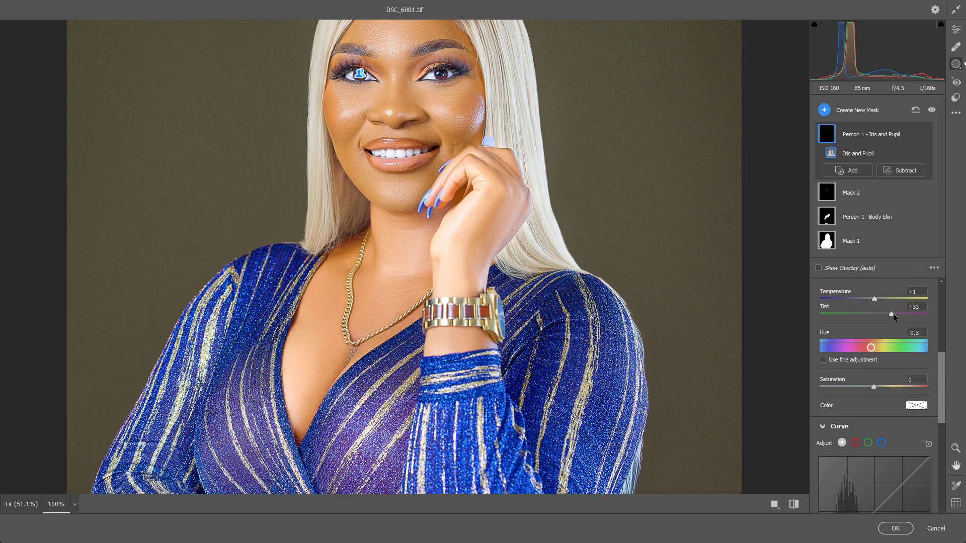
{"action": "scroll", "coordinate": [528, 271], "scroll_direction": "up", "scroll_amount": 5}
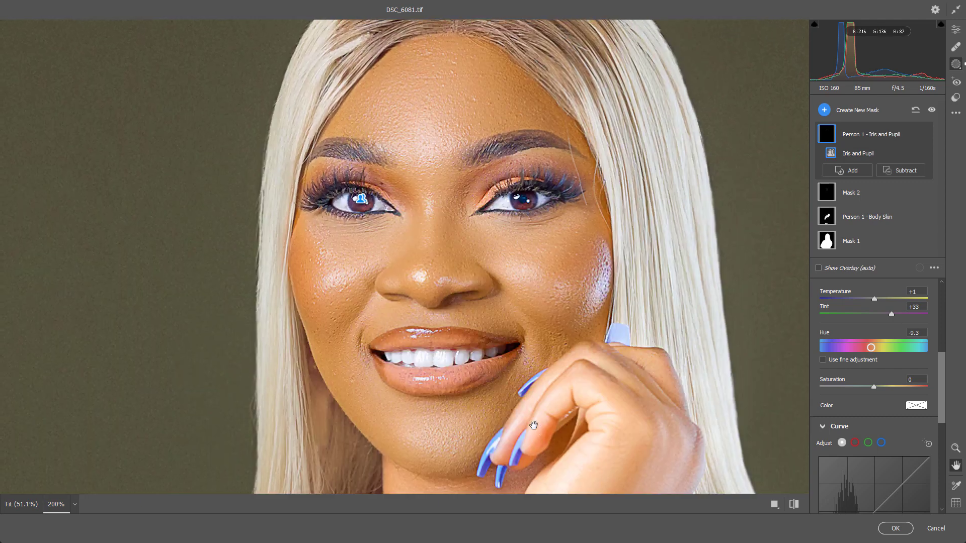
{"action": "left_click_drag", "start_coordinate": [901, 299], "coordinate": [899, 334]}
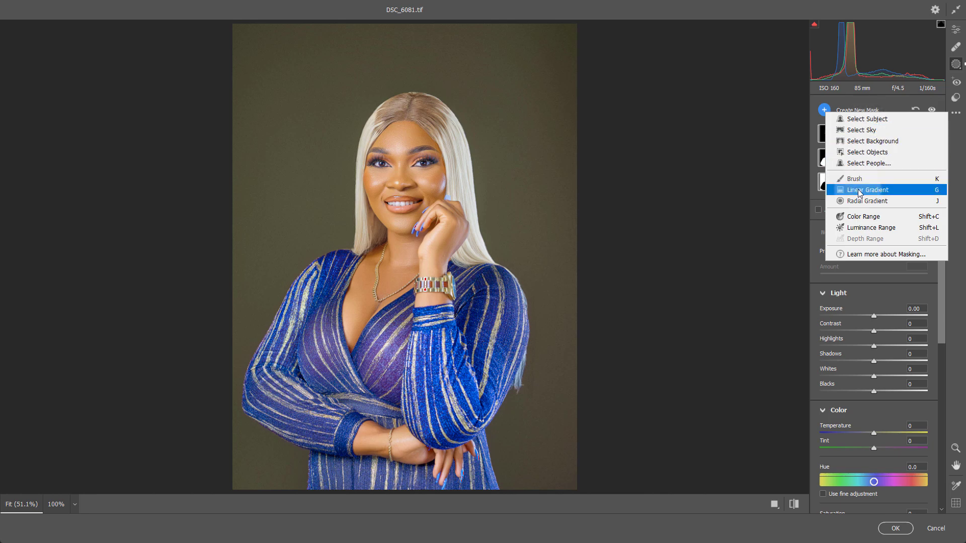
- Apply the Camera Raw mask adjustments to the portrait without adding another mask
{"action": "left_click", "coordinate": [956, 170]}
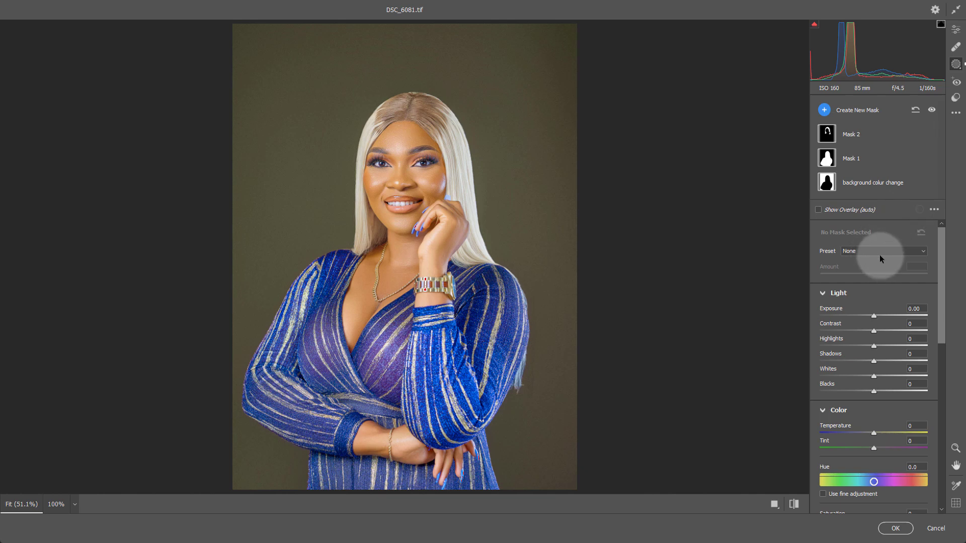
{"action": "left_click", "coordinate": [896, 528]}
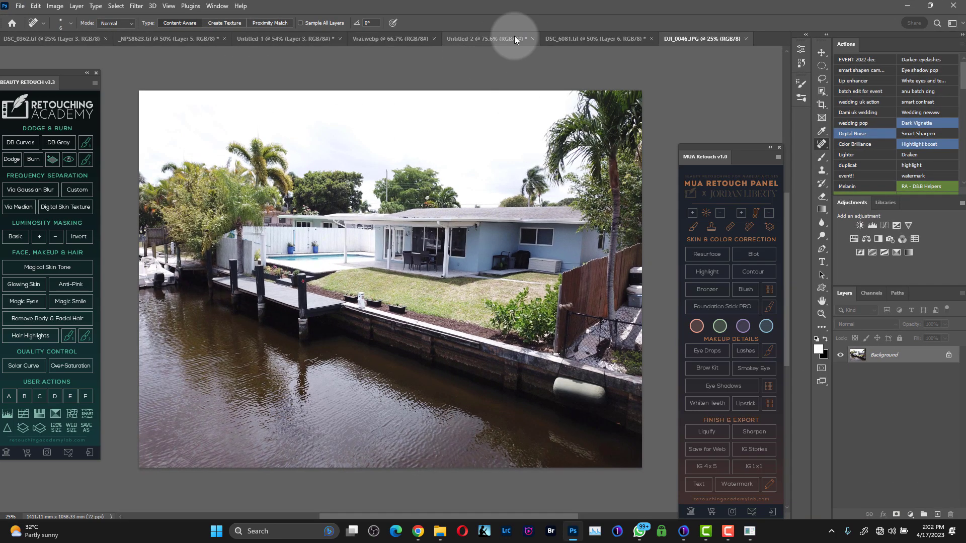
- Duplicate the background layer of DJI_0046.JPG and open the copy in the Camera Raw Filter
{"action": "key", "text": "ctrl+j"}
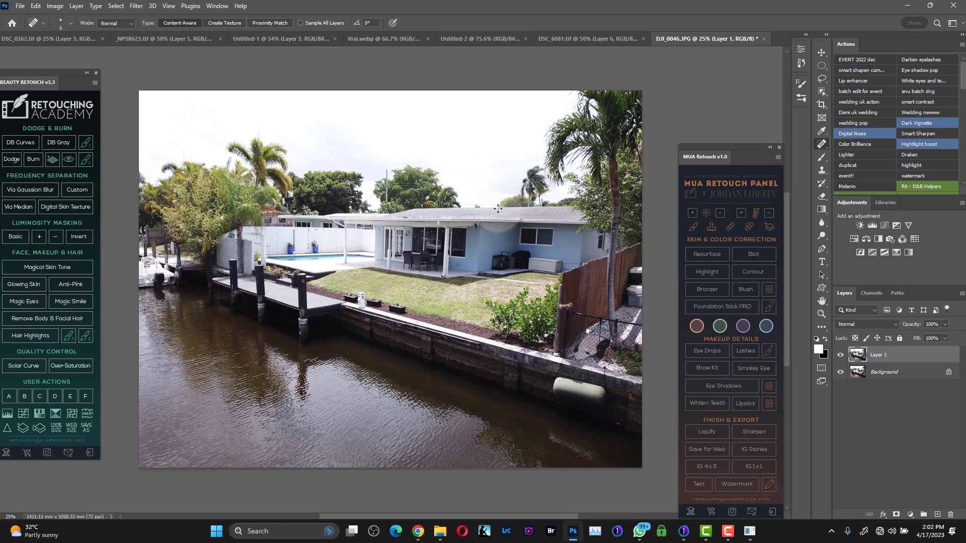
{"action": "left_click", "coordinate": [136, 6]}
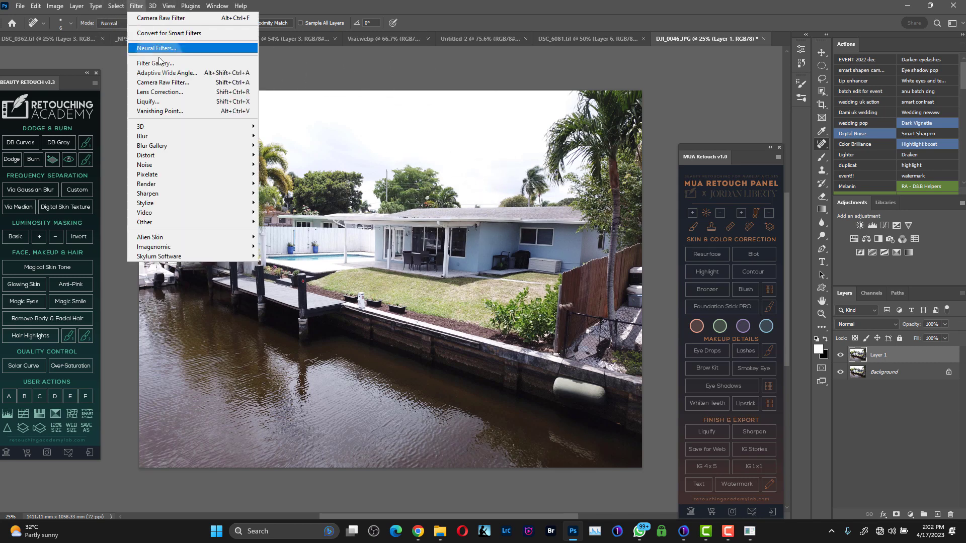
{"action": "left_click", "coordinate": [175, 81]}
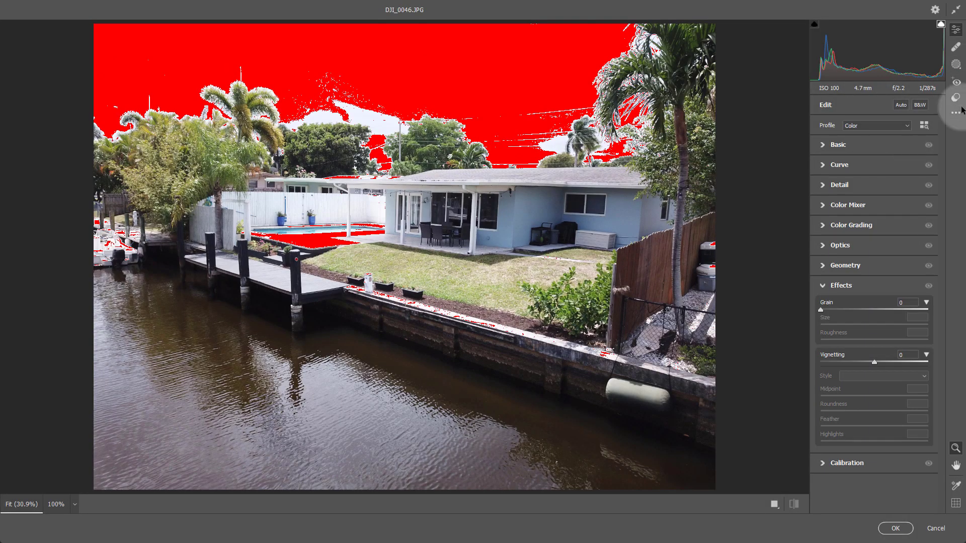
- Turn off the highlight clipping warning and create a mask of the sky above the house
{"action": "left_click", "coordinate": [956, 64]}
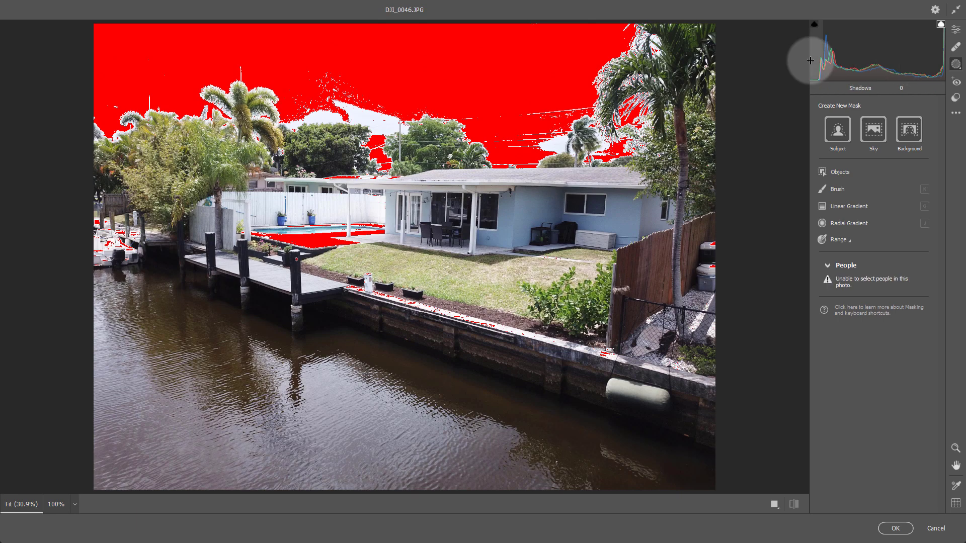
{"action": "left_click", "coordinate": [942, 25]}
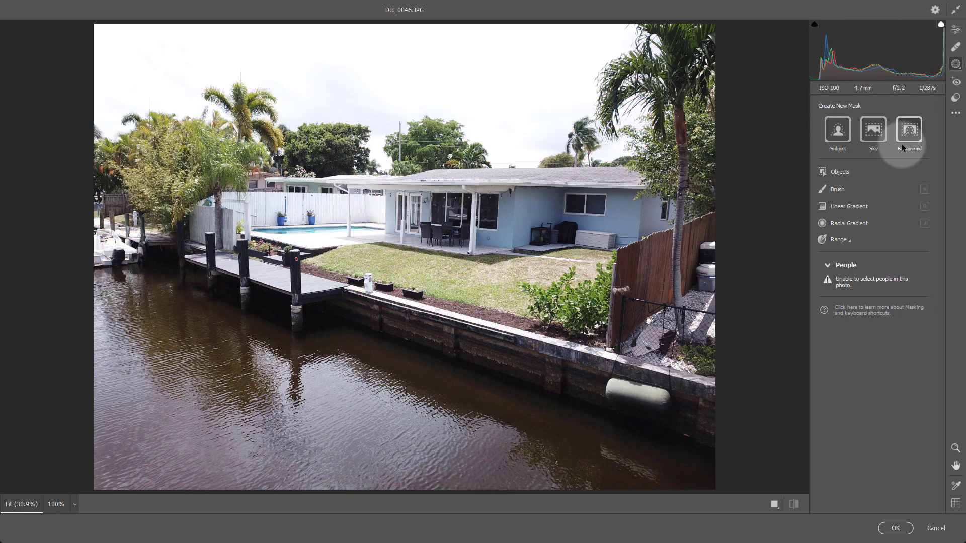
{"action": "left_click", "coordinate": [874, 129]}
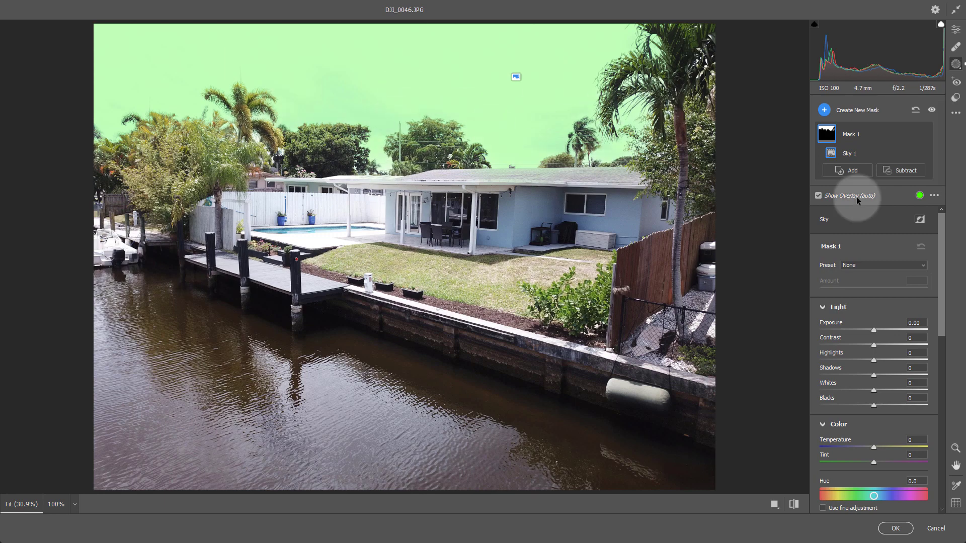
- Change the mask overlay color to red, keeping it on the affected areas
{"action": "left_click", "coordinate": [919, 195]}
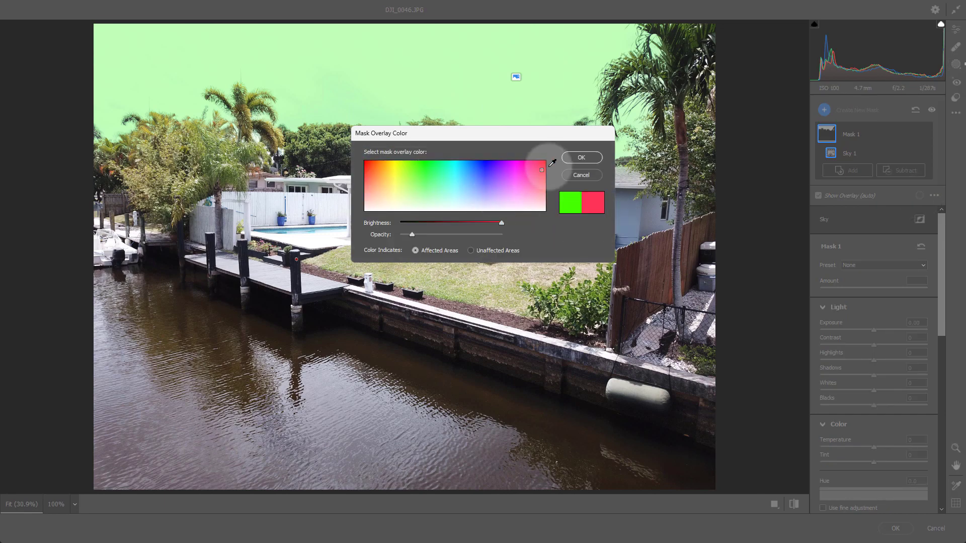
{"action": "left_click_drag", "start_coordinate": [544, 167], "coordinate": [562, 153]}
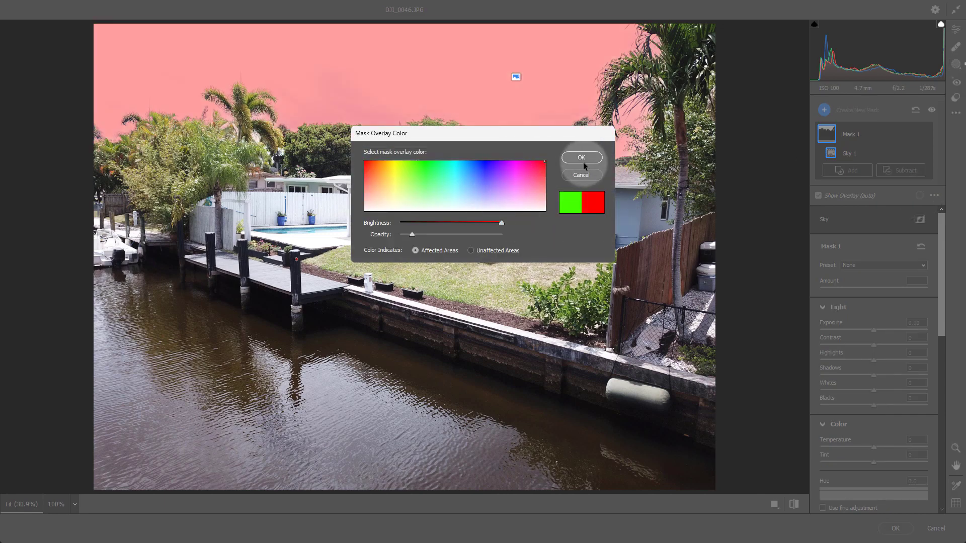
{"action": "left_click", "coordinate": [582, 157]}
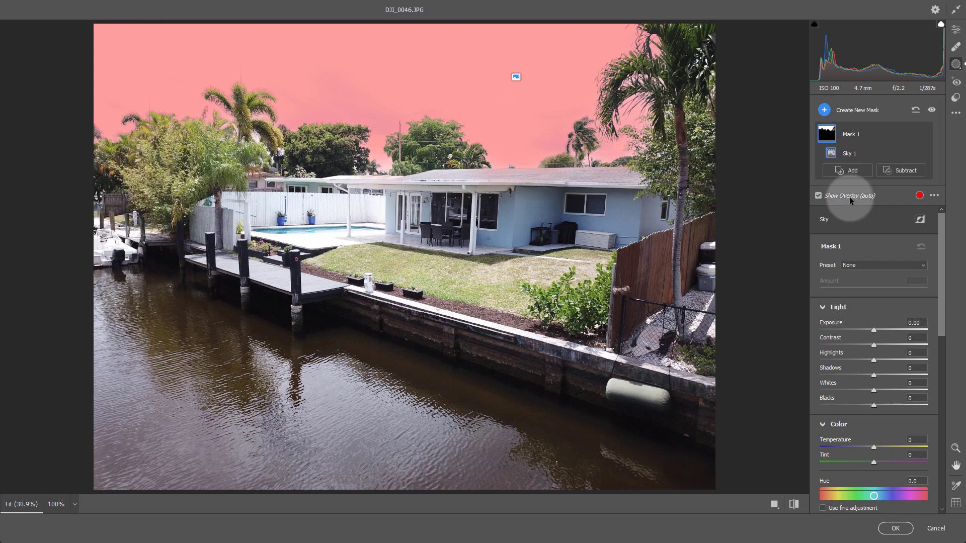
- Adjust the masked sky to temperature -83, exposure -0.75, saturation -16 and tint -32
{"action": "left_click_drag", "start_coordinate": [941, 305], "coordinate": [942, 350]}
{"action": "left_click_drag", "start_coordinate": [874, 333], "coordinate": [829, 332]}
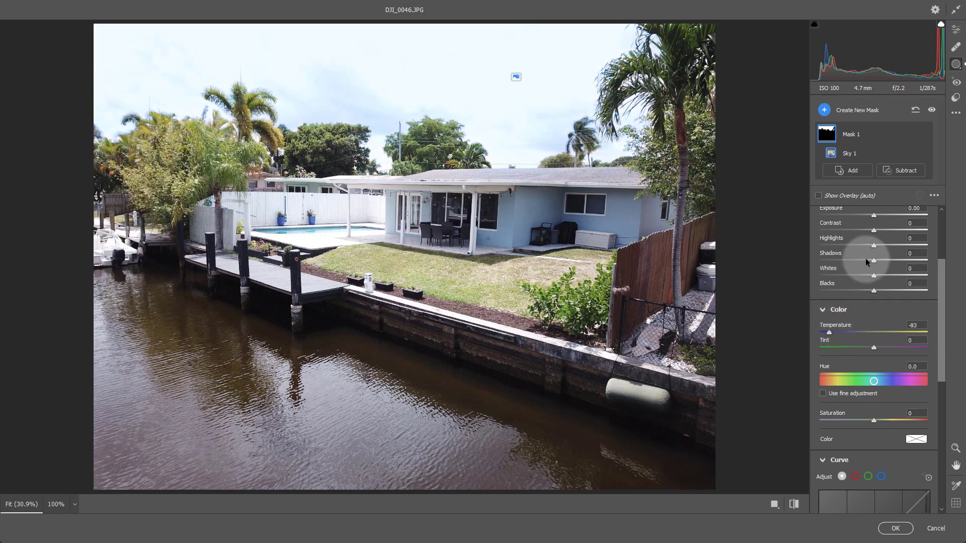
{"action": "left_click_drag", "start_coordinate": [862, 215], "coordinate": [864, 216]}
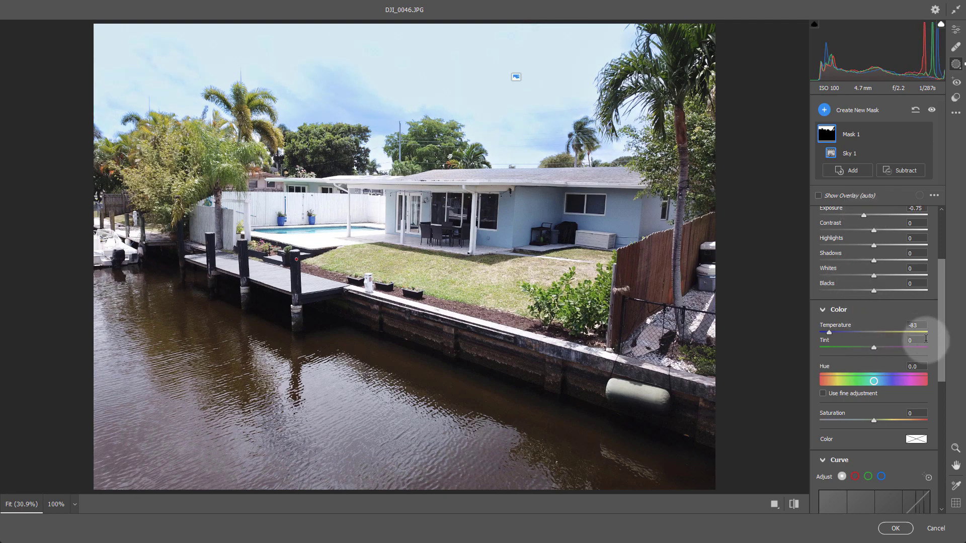
{"action": "left_click_drag", "start_coordinate": [937, 367], "coordinate": [933, 409]}
{"action": "left_click_drag", "start_coordinate": [874, 302], "coordinate": [865, 302]}
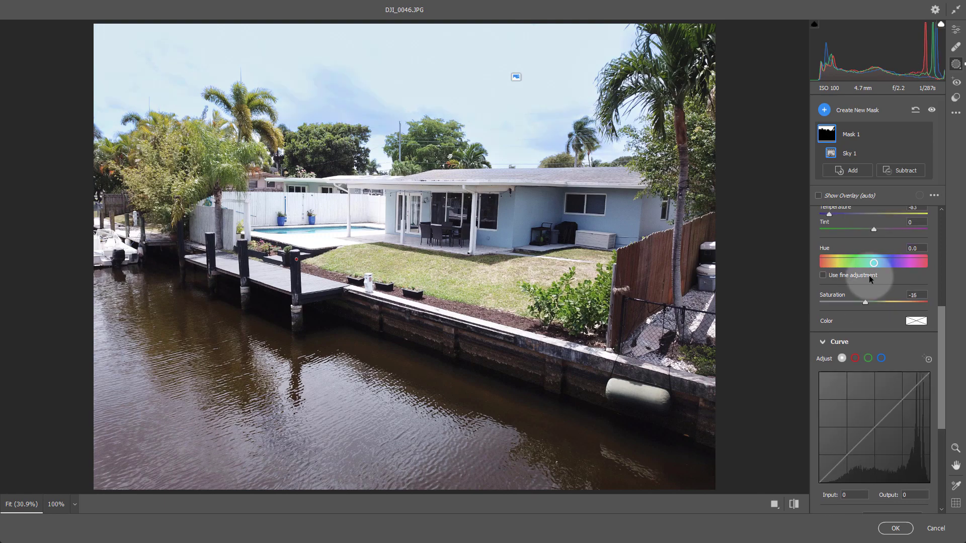
{"action": "left_click_drag", "start_coordinate": [888, 229], "coordinate": [870, 230]}
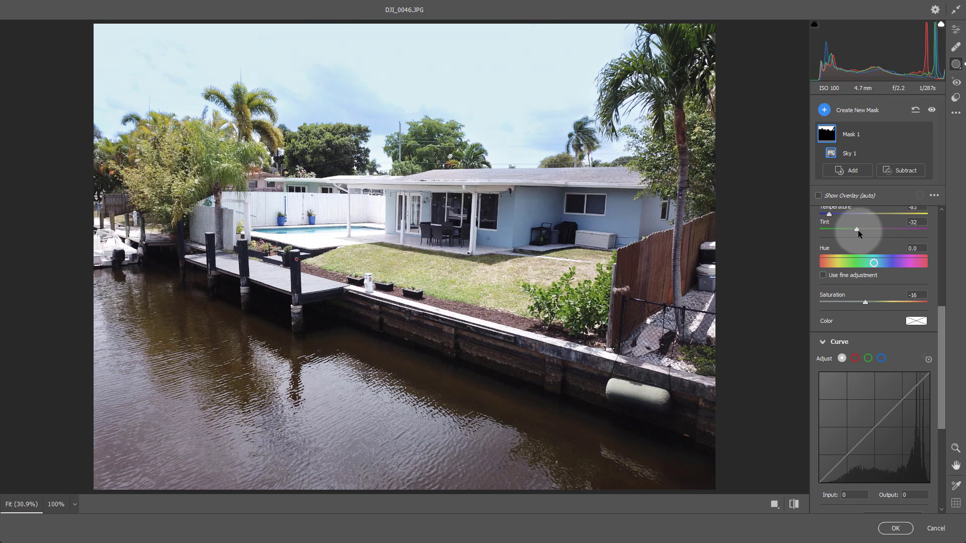
- Readjust the masked sky to temperature -43, tint -33 and highlights -50
{"action": "mouse_move", "coordinate": [846, 214]}
{"action": "left_mouse_down"}
{"action": "mouse_move", "coordinate": [873, 216]}
{"action": "mouse_move", "coordinate": [852, 215]}
{"action": "left_mouse_up"}
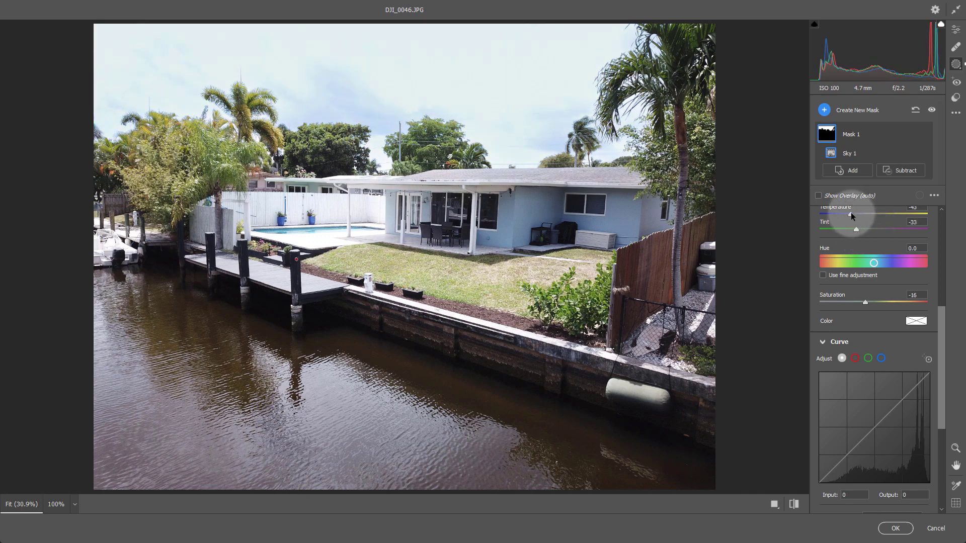
{"action": "left_click_drag", "start_coordinate": [937, 297], "coordinate": [947, 250]}
{"action": "scroll", "coordinate": [876, 293], "scroll_direction": "up", "scroll_amount": 1}
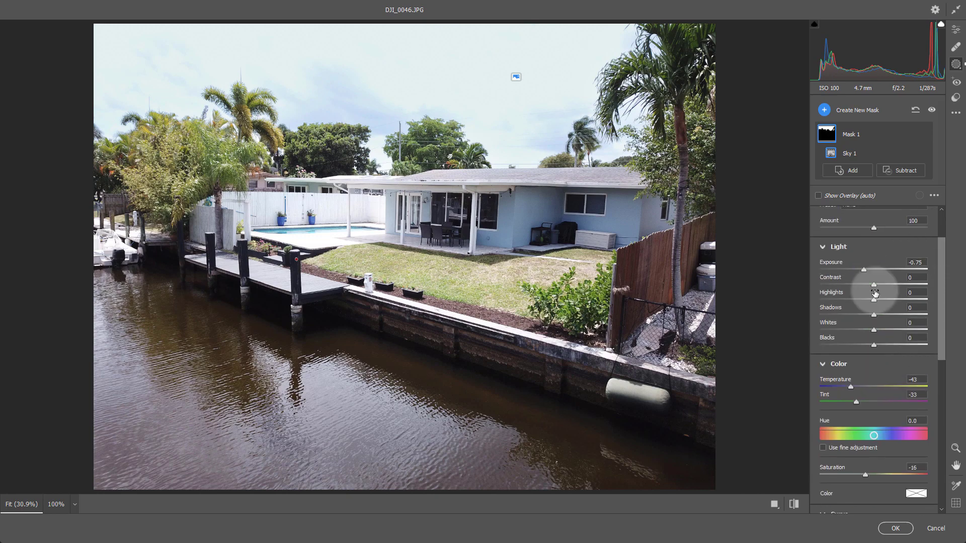
{"action": "left_click_drag", "start_coordinate": [875, 292], "coordinate": [850, 299]}
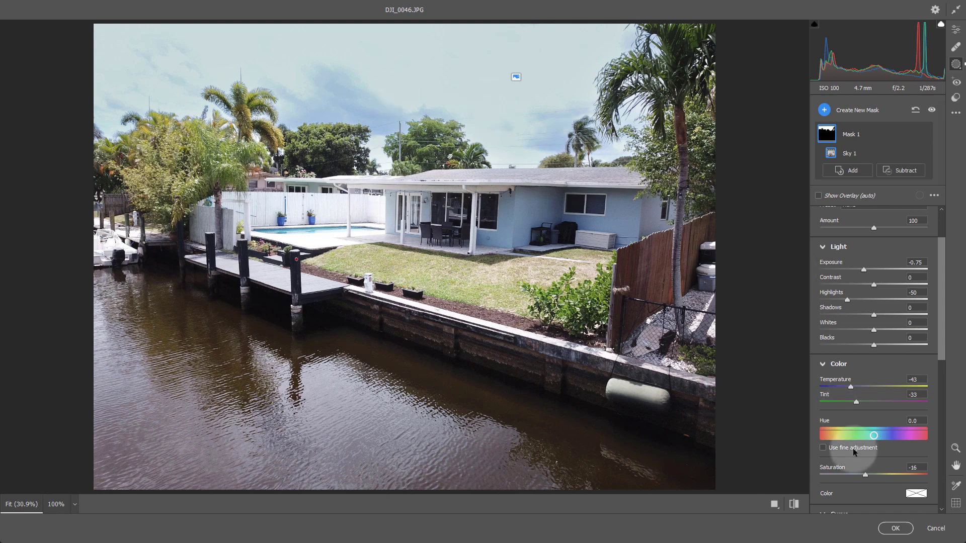
- Compare the photo before and after, toggling the sky mask's visibility to examine its effect
{"action": "left_click", "coordinate": [793, 505]}
{"action": "left_click", "coordinate": [796, 506]}
{"action": "left_click", "coordinate": [795, 505]}
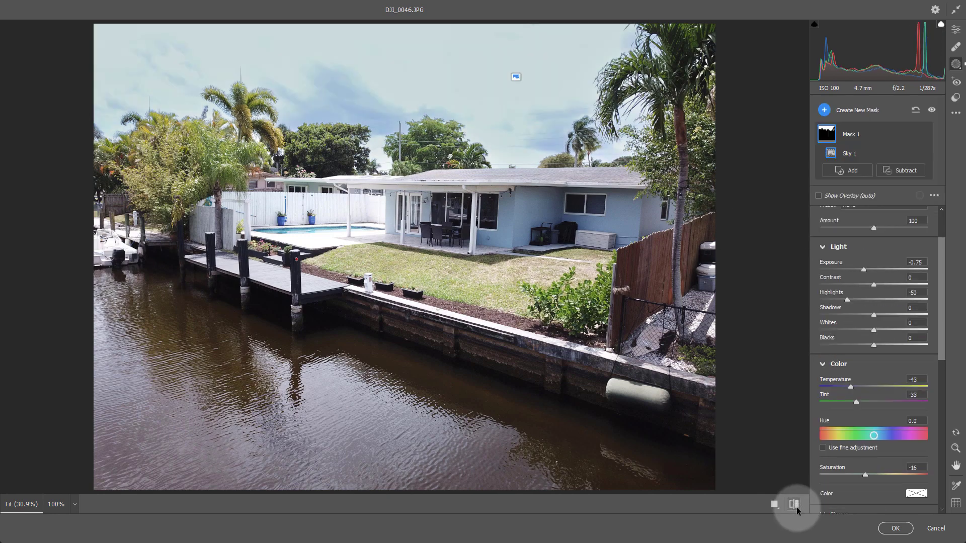
{"action": "left_click", "coordinate": [924, 133]}
{"action": "left_click", "coordinate": [924, 134]}
{"action": "left_click", "coordinate": [924, 134]}
{"action": "left_click", "coordinate": [924, 134]}
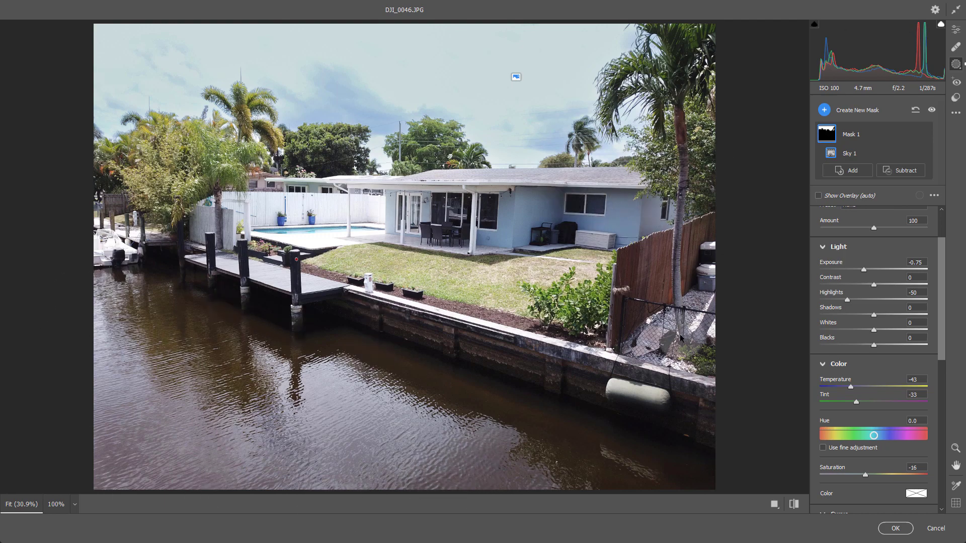
- Create a new mask of the canal water with Select Objects, extending it to the missed edges along the dock and seawall
{"action": "left_click", "coordinate": [850, 170]}
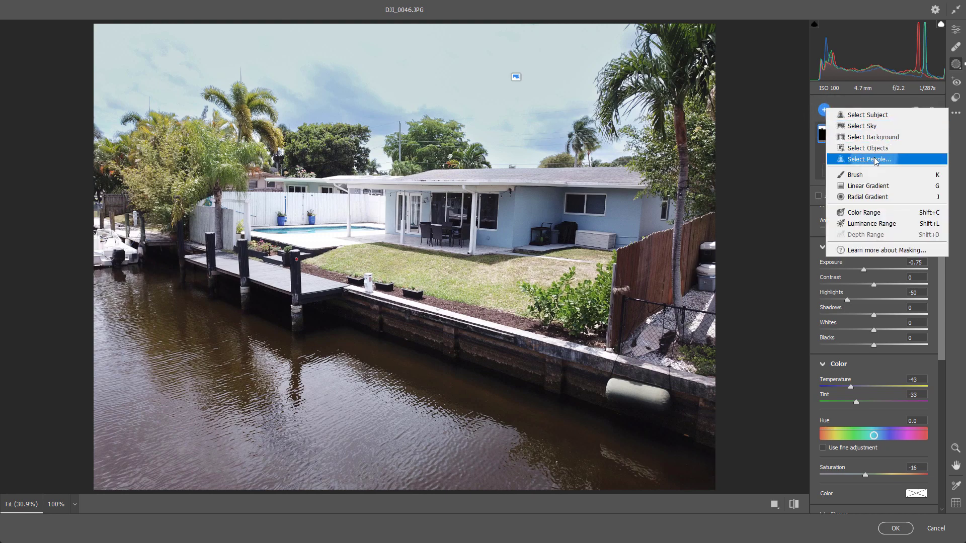
{"action": "left_click", "coordinate": [874, 147]}
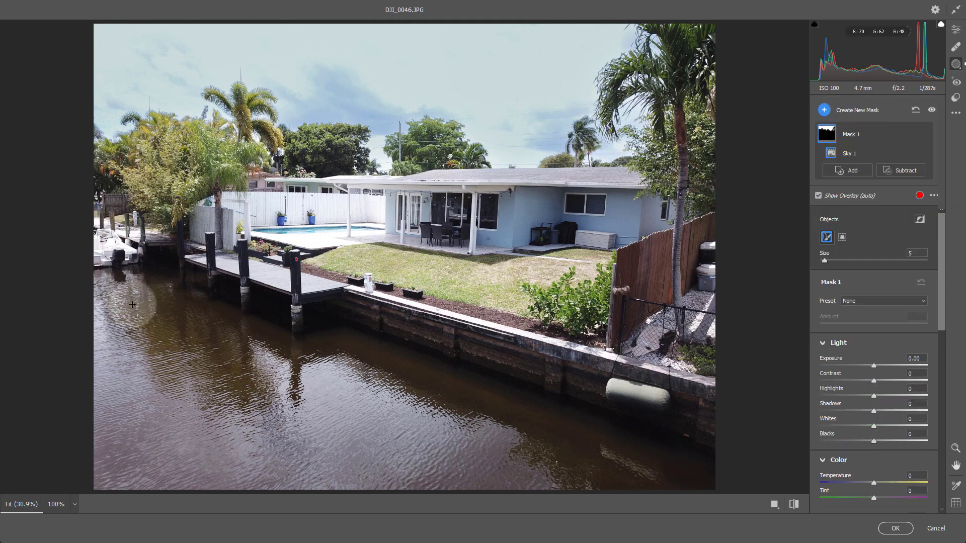
{"action": "mouse_move", "coordinate": [79, 285]}
{"action": "left_mouse_down"}
{"action": "mouse_move", "coordinate": [187, 291]}
{"action": "mouse_move", "coordinate": [548, 395]}
{"action": "mouse_move", "coordinate": [685, 446]}
{"action": "mouse_move", "coordinate": [619, 460]}
{"action": "mouse_move", "coordinate": [140, 424]}
{"action": "mouse_move", "coordinate": [119, 461]}
{"action": "mouse_move", "coordinate": [120, 302]}
{"action": "mouse_move", "coordinate": [103, 428]}
{"action": "mouse_move", "coordinate": [137, 482]}
{"action": "mouse_move", "coordinate": [172, 424]}
{"action": "mouse_move", "coordinate": [185, 337]}
{"action": "mouse_move", "coordinate": [211, 315]}
{"action": "mouse_move", "coordinate": [179, 456]}
{"action": "mouse_move", "coordinate": [237, 422]}
{"action": "mouse_move", "coordinate": [222, 368]}
{"action": "mouse_move", "coordinate": [320, 368]}
{"action": "mouse_move", "coordinate": [349, 387]}
{"action": "mouse_move", "coordinate": [380, 379]}
{"action": "mouse_move", "coordinate": [251, 387]}
{"action": "mouse_move", "coordinate": [229, 496]}
{"action": "mouse_move", "coordinate": [345, 421]}
{"action": "mouse_move", "coordinate": [379, 438]}
{"action": "mouse_move", "coordinate": [327, 488]}
{"action": "mouse_move", "coordinate": [474, 459]}
{"action": "mouse_move", "coordinate": [496, 419]}
{"action": "mouse_move", "coordinate": [653, 453]}
{"action": "mouse_move", "coordinate": [647, 499]}
{"action": "mouse_move", "coordinate": [701, 496]}
{"action": "mouse_move", "coordinate": [593, 463]}
{"action": "mouse_move", "coordinate": [550, 416]}
{"action": "mouse_move", "coordinate": [515, 407]}
{"action": "left_mouse_up"}
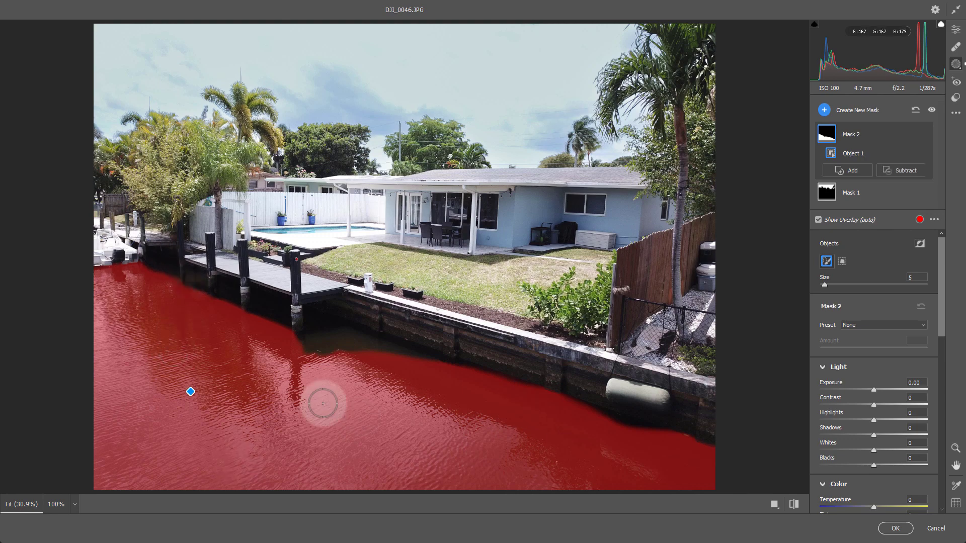
{"action": "mouse_move", "coordinate": [310, 368]}
{"action": "left_mouse_down"}
{"action": "mouse_move", "coordinate": [307, 353]}
{"action": "mouse_move", "coordinate": [318, 353]}
{"action": "mouse_move", "coordinate": [302, 347]}
{"action": "mouse_move", "coordinate": [338, 334]}
{"action": "mouse_move", "coordinate": [408, 362]}
{"action": "mouse_move", "coordinate": [358, 340]}
{"action": "left_mouse_up"}
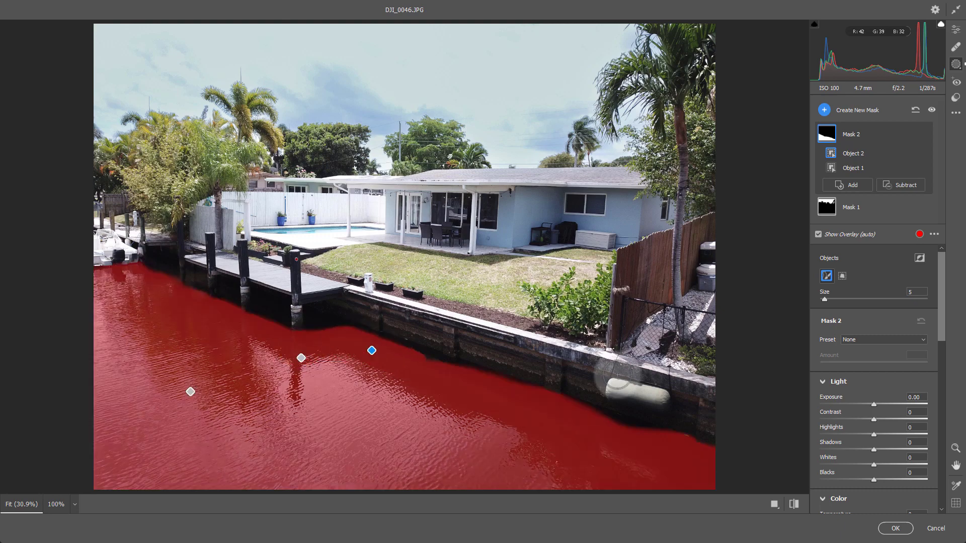
{"action": "left_click_drag", "start_coordinate": [422, 369], "coordinate": [431, 373]}
{"action": "left_click_drag", "start_coordinate": [635, 441], "coordinate": [609, 432]}
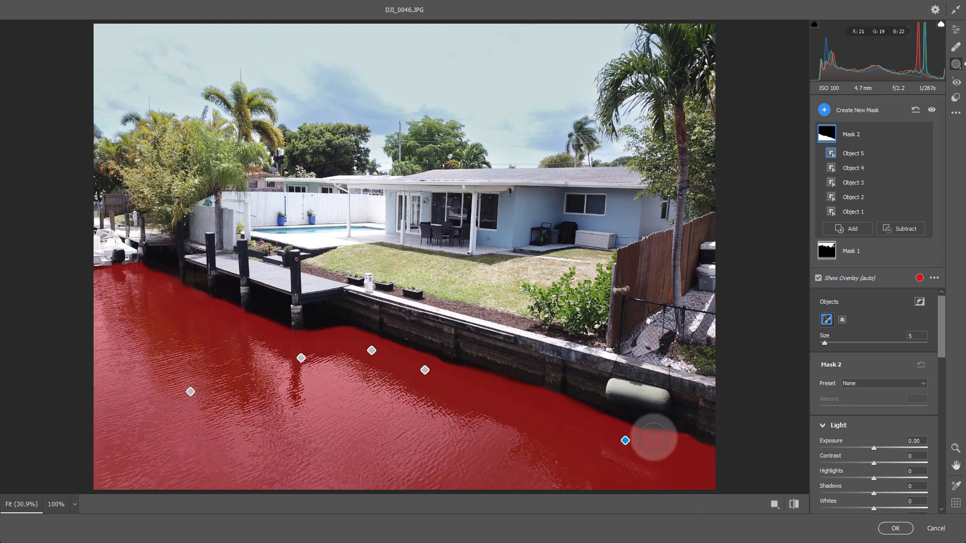
{"action": "left_click_drag", "start_coordinate": [259, 322], "coordinate": [281, 331]}
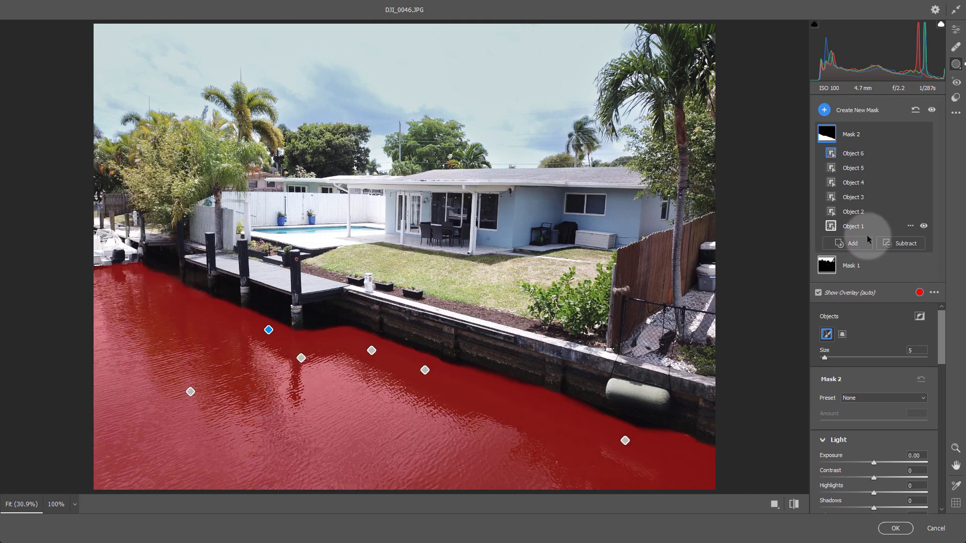
- Shift the masked water toward blue with temperature and tint, lower its saturation and set its contrast to +35
{"action": "left_click_drag", "start_coordinate": [942, 339], "coordinate": [941, 393]}
{"action": "left_click_drag", "start_coordinate": [874, 341], "coordinate": [891, 356]}
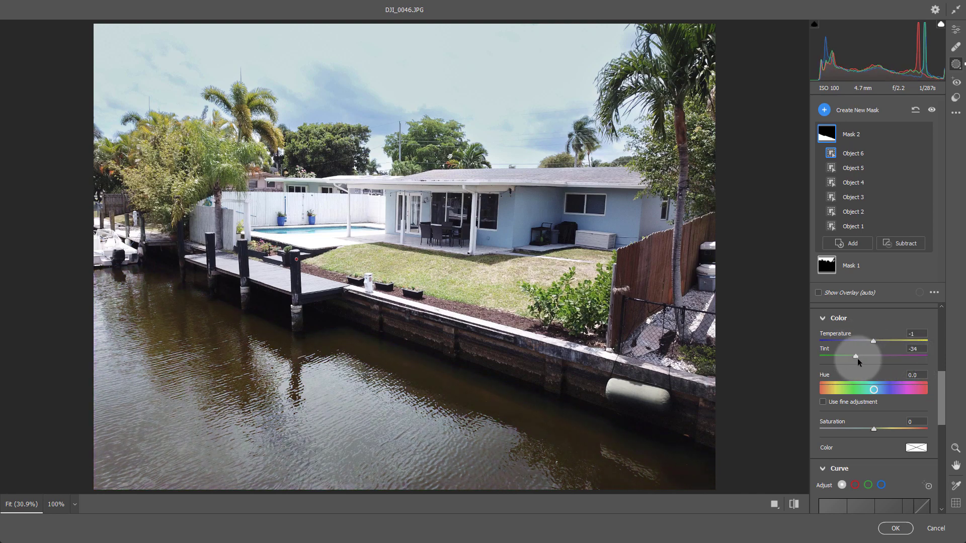
{"action": "left_click_drag", "start_coordinate": [873, 341], "coordinate": [847, 340]}
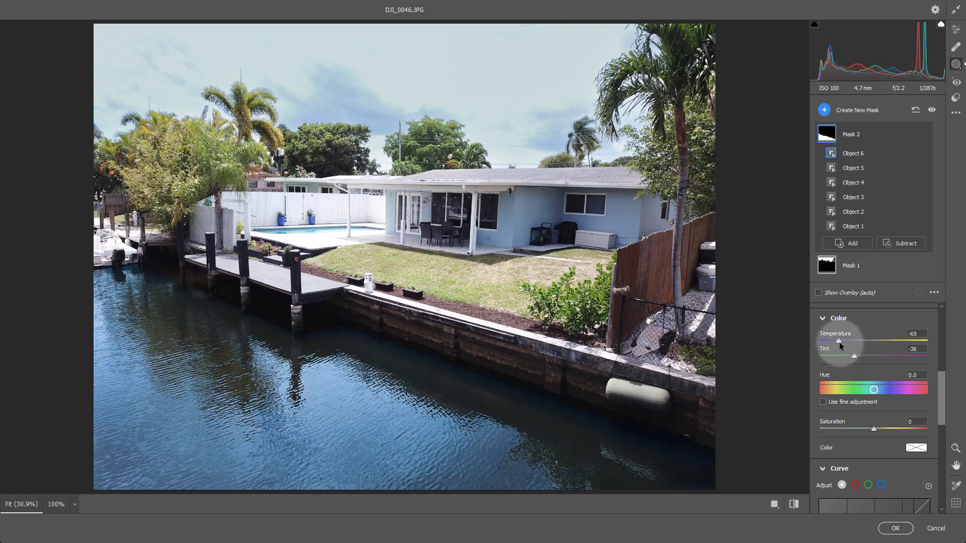
{"action": "left_click_drag", "start_coordinate": [841, 342], "coordinate": [869, 358]}
{"action": "left_click_drag", "start_coordinate": [874, 429], "coordinate": [854, 429]}
{"action": "left_click_drag", "start_coordinate": [941, 418], "coordinate": [949, 364]}
{"action": "left_click_drag", "start_coordinate": [878, 429], "coordinate": [891, 432]}
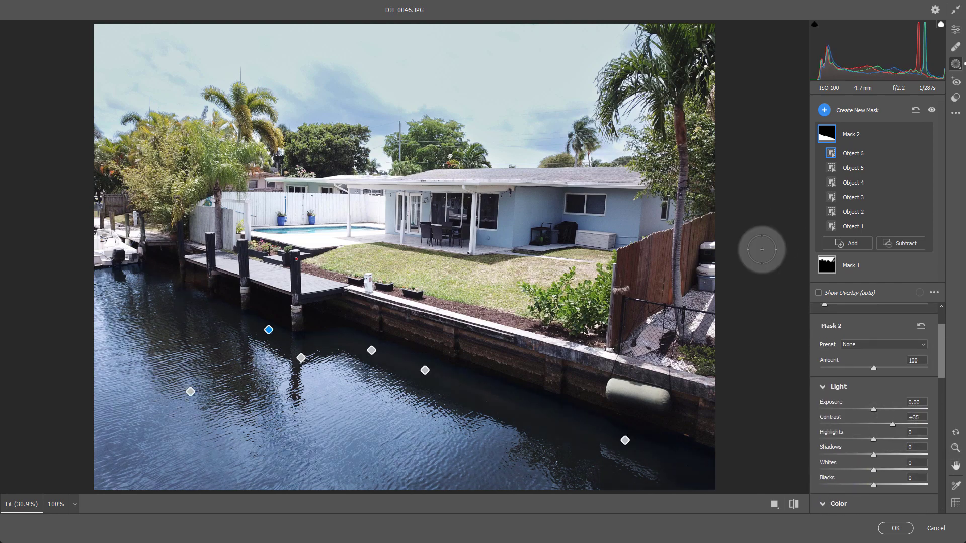
- Compare the sky and water adjustments with the original photo
{"action": "left_click_drag", "start_coordinate": [941, 365], "coordinate": [930, 445]}
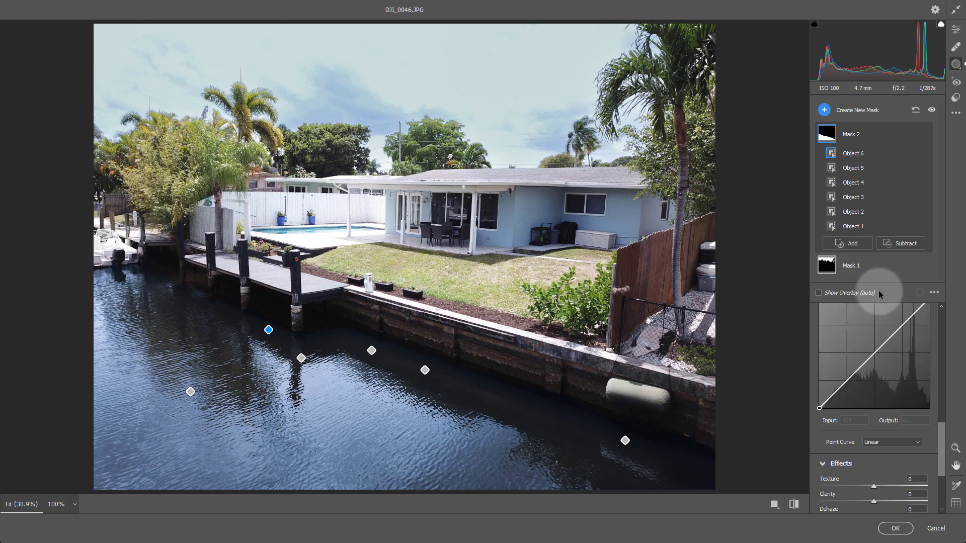
{"action": "left_click", "coordinate": [795, 505]}
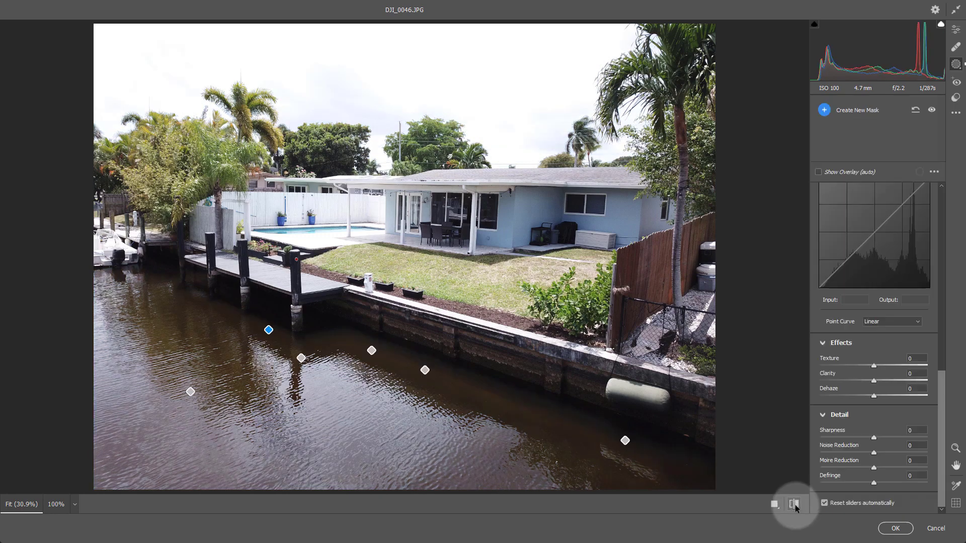
{"action": "left_click", "coordinate": [795, 505]}
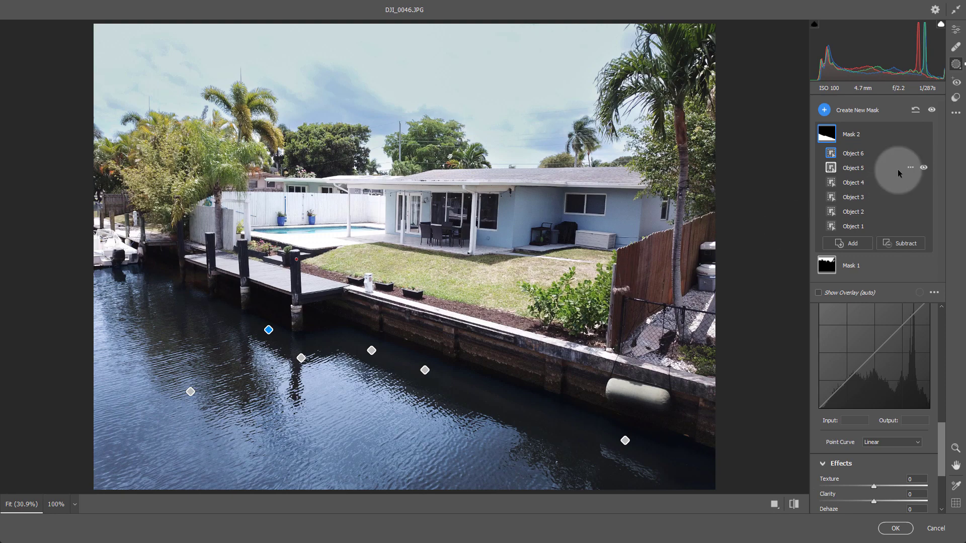
- Set the whole photo's contrast to +22, highlights to -42, shadows to +35 and saturation to +32
{"action": "left_click", "coordinate": [956, 30]}
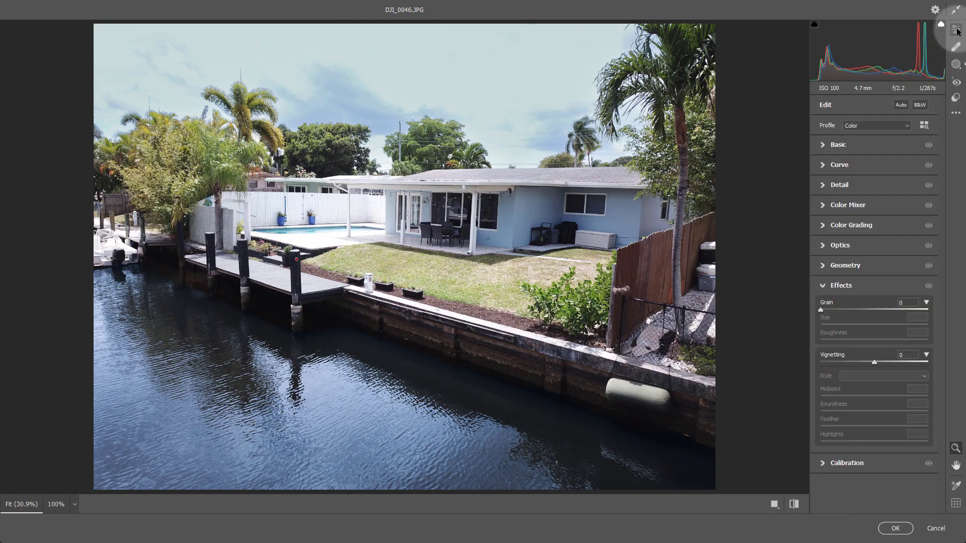
{"action": "left_click", "coordinate": [825, 147]}
{"action": "left_click_drag", "start_coordinate": [859, 255], "coordinate": [894, 276]}
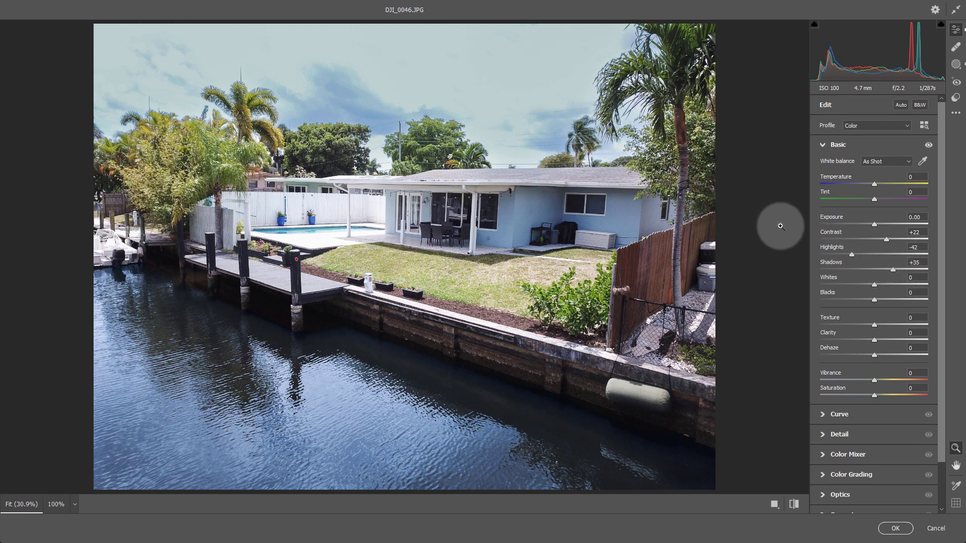
{"action": "left_click_drag", "start_coordinate": [878, 398], "coordinate": [890, 401]}
- Adjust the saturation of the foliage colors in the Color Mixer, and set the hue of yellows to +29 and greens to +18
{"action": "left_click_drag", "start_coordinate": [942, 216], "coordinate": [935, 383]}
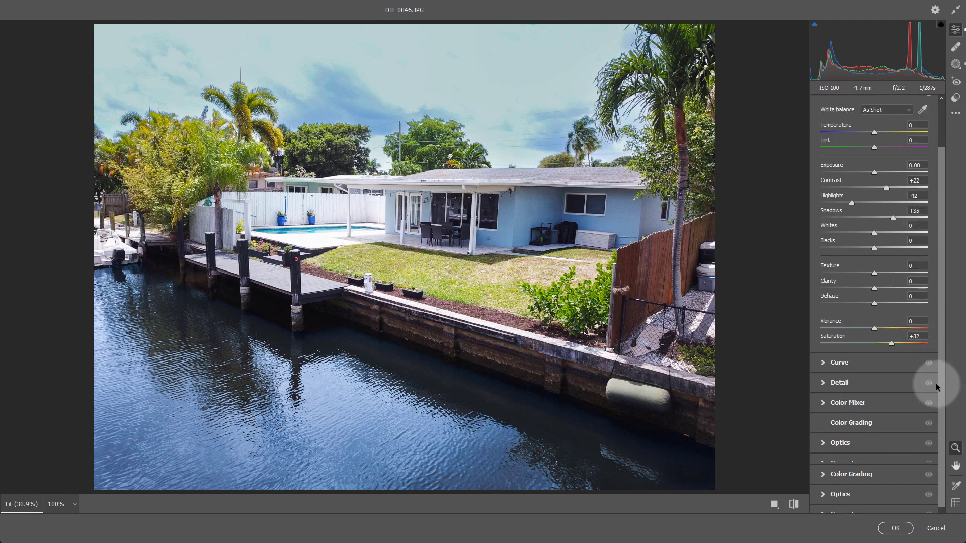
{"action": "left_click", "coordinate": [879, 406]}
{"action": "left_click", "coordinate": [863, 239]}
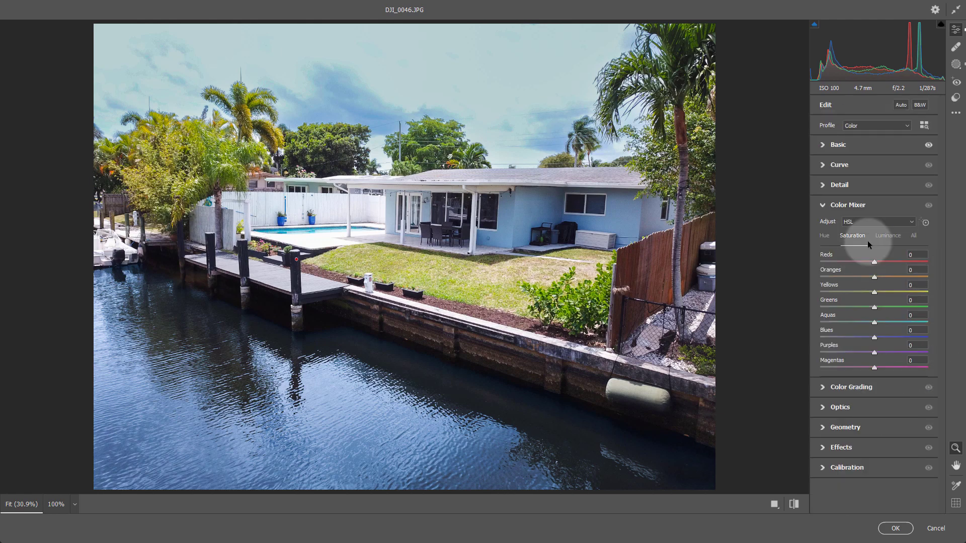
{"action": "mouse_move", "coordinate": [873, 307]}
{"action": "left_mouse_down"}
{"action": "mouse_move", "coordinate": [856, 306]}
{"action": "mouse_move", "coordinate": [866, 292]}
{"action": "left_mouse_up"}
{"action": "left_click", "coordinate": [827, 241]}
{"action": "left_click_drag", "start_coordinate": [897, 294], "coordinate": [891, 305]}
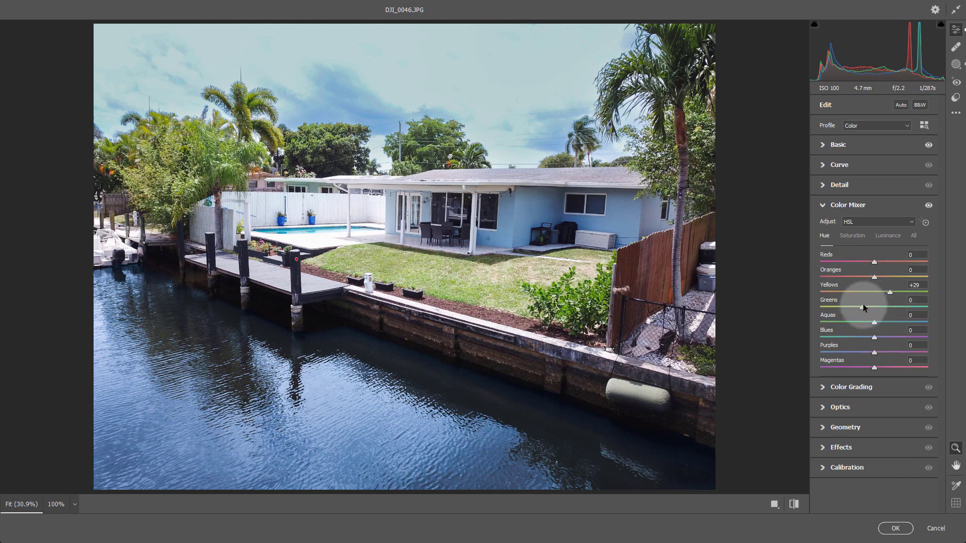
{"action": "left_click_drag", "start_coordinate": [887, 308], "coordinate": [885, 308]}
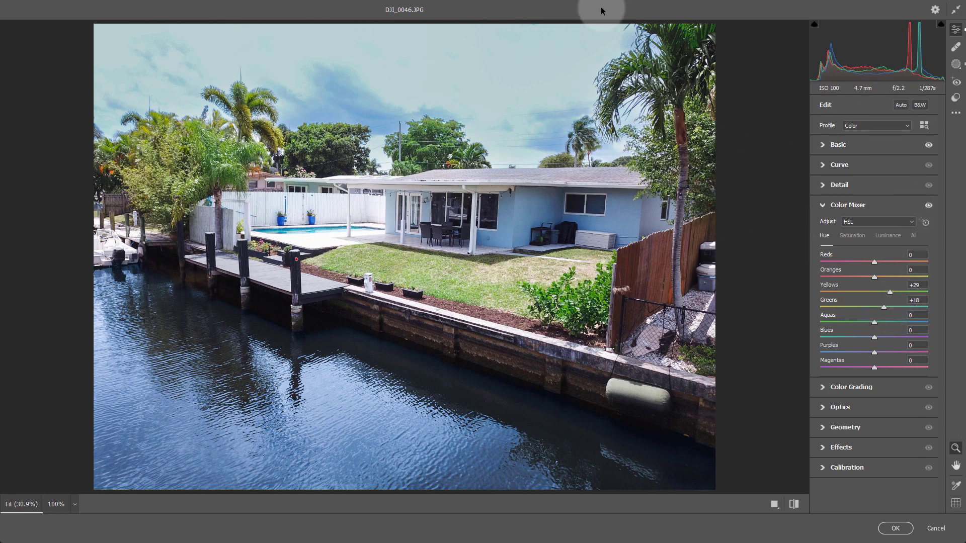
- Apply the Camera Raw edits to the duplicated layer and compare the result with the original background
{"action": "left_click", "coordinate": [794, 504]}
{"action": "left_click", "coordinate": [793, 502]}
{"action": "left_click", "coordinate": [896, 528]}
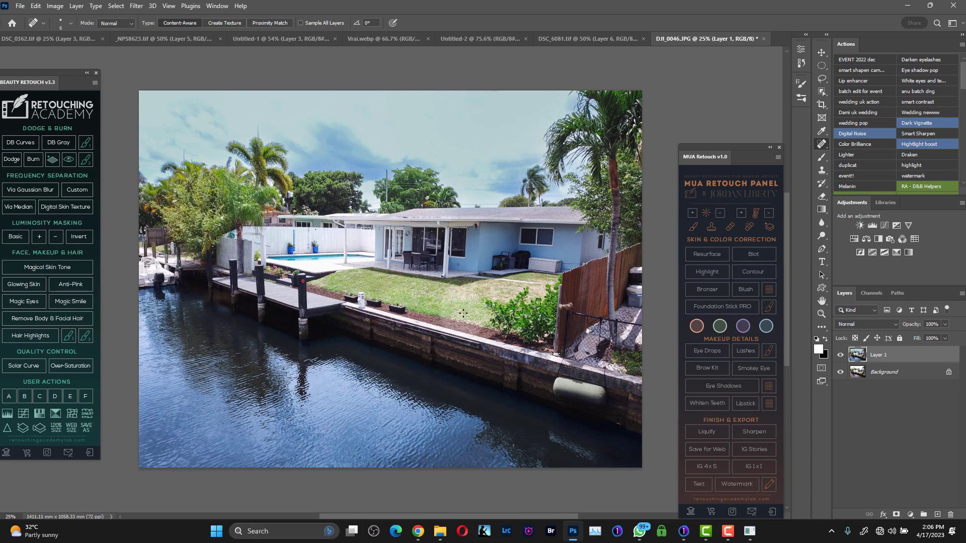
{"action": "left_click", "coordinate": [840, 355]}
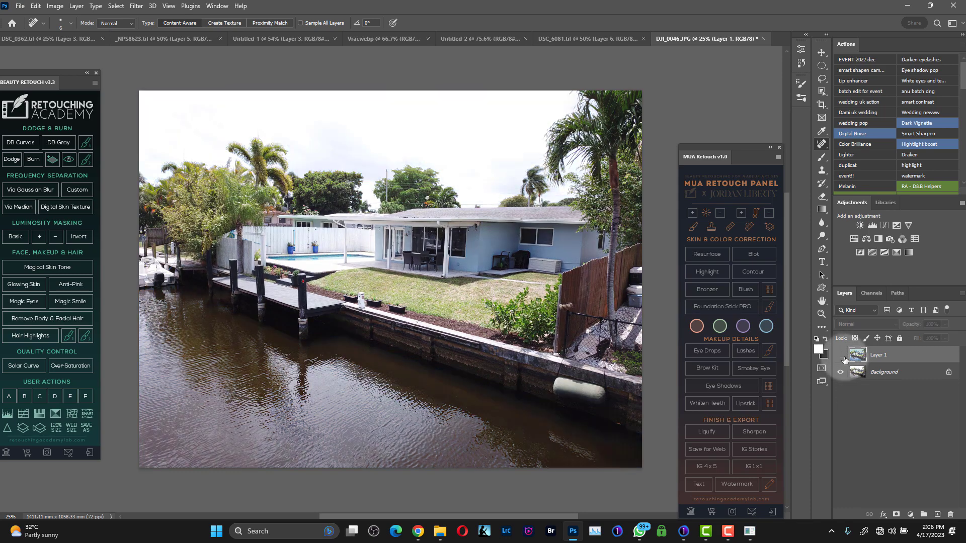
{"action": "left_click", "coordinate": [841, 356]}
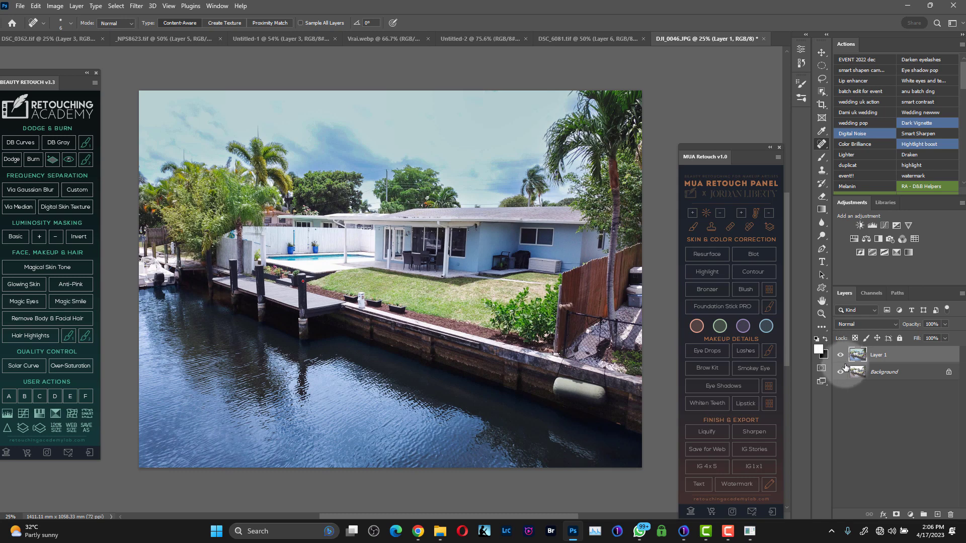